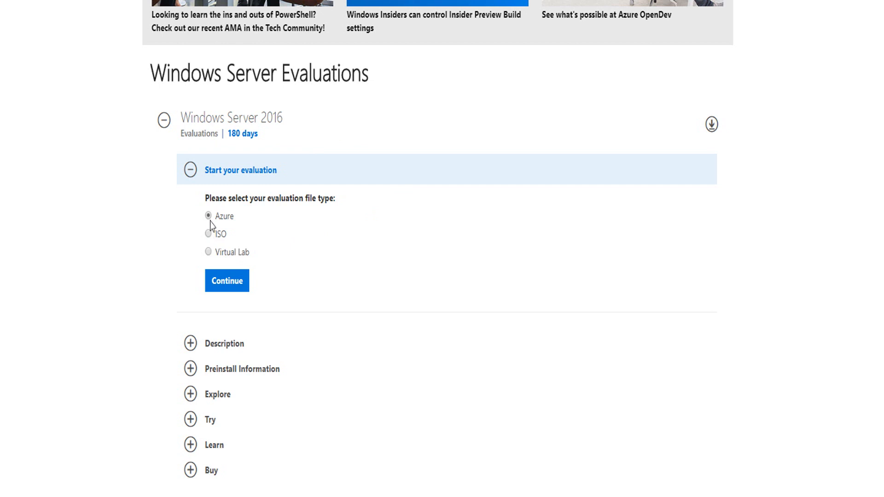
Choose the ISO file type for the Windows Server 2016 evaluation and continue to the following page.
drag(236, 221, 148, 214)
click(113, 219)
click(215, 239)
click(235, 281)
click(399, 248)
click(396, 272)
click(395, 297)
click(395, 316)
click(389, 225)
click(392, 246)
click(393, 272)
click(393, 295)
click(393, 320)
click(380, 231)
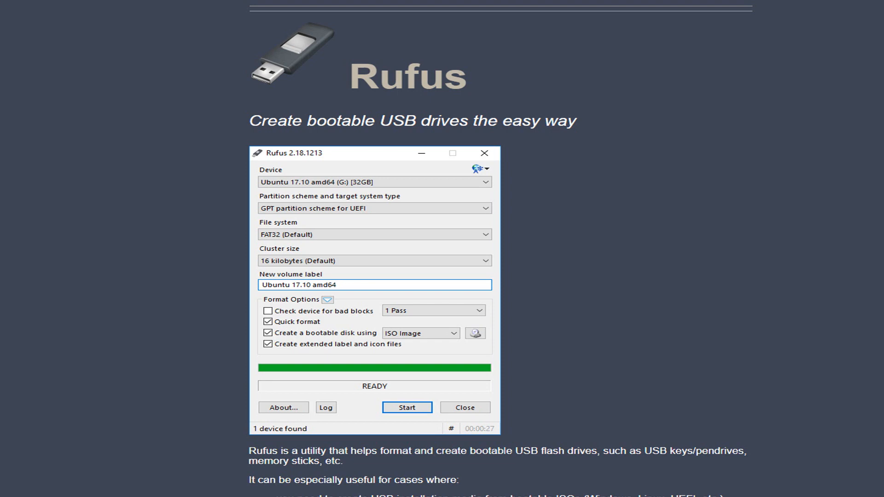
Review the description and download section for Rufus 2.18 on the Rufus website.
scroll(755, 244, down, 7)
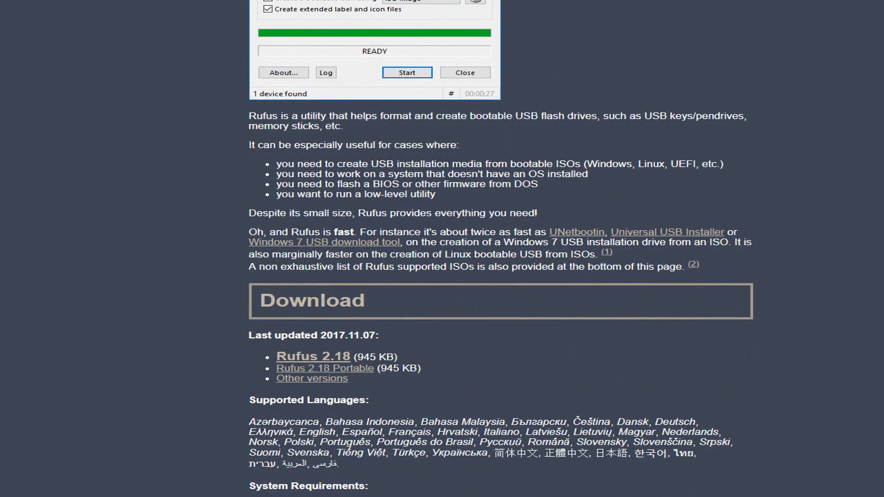
scroll(759, 180, up, 6)
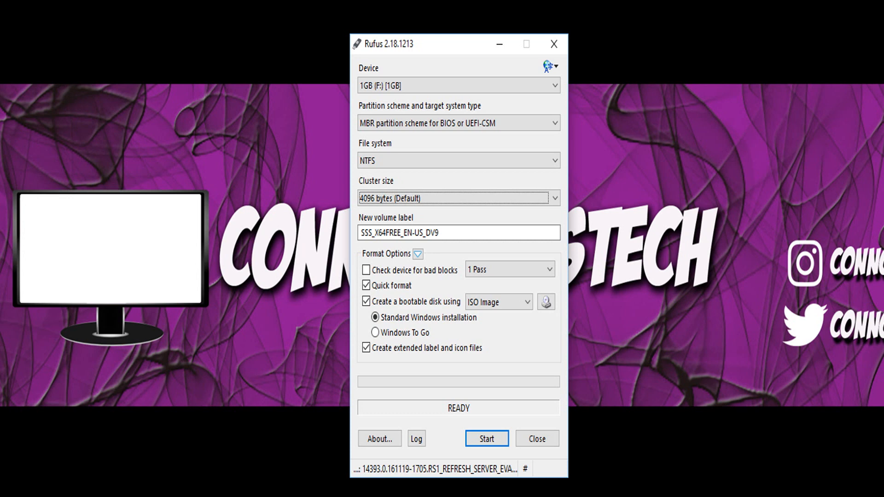
In Rufus, choose the 1GB (F:) USB drive as the target device.
click(395, 85)
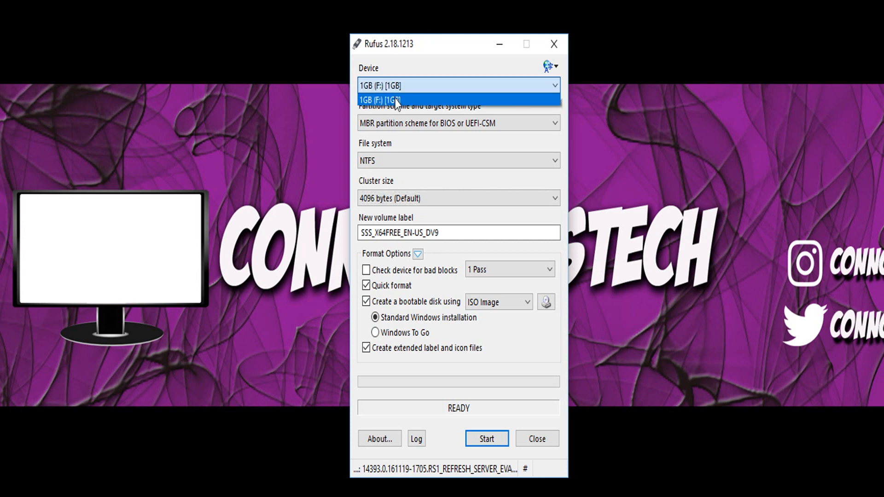
click(423, 103)
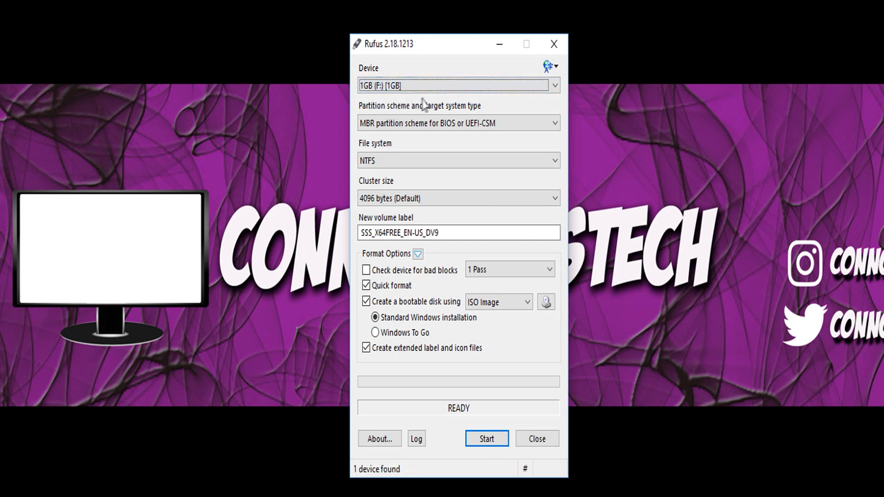
click(385, 92)
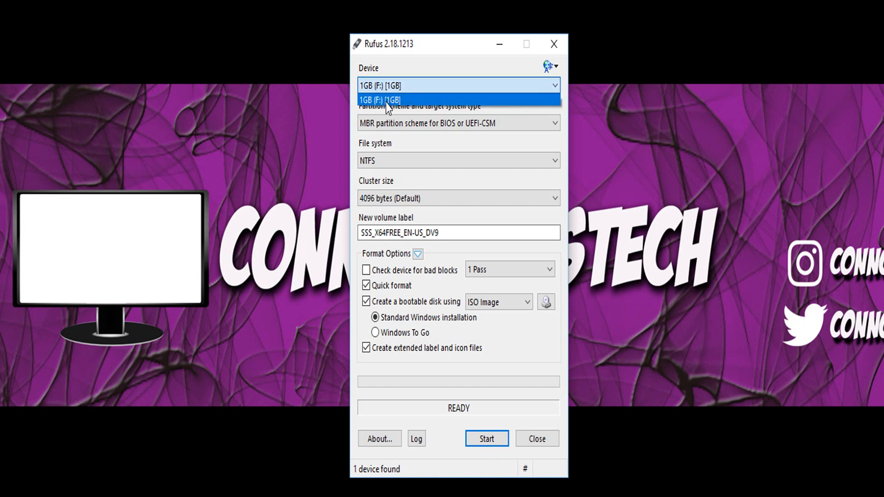
click(386, 103)
click(375, 92)
click(388, 101)
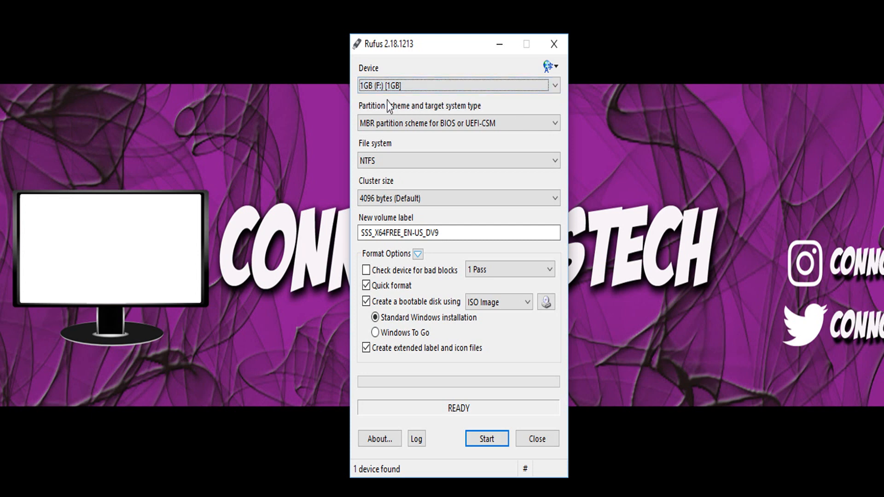
mouse_move(399, 131)
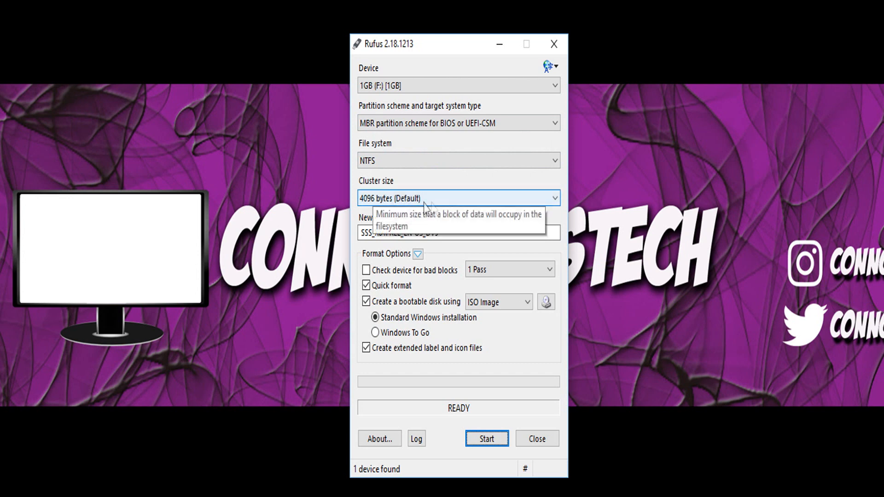
Set the new volume label to "Windows Sever PenDrive".
drag(454, 231, 369, 216)
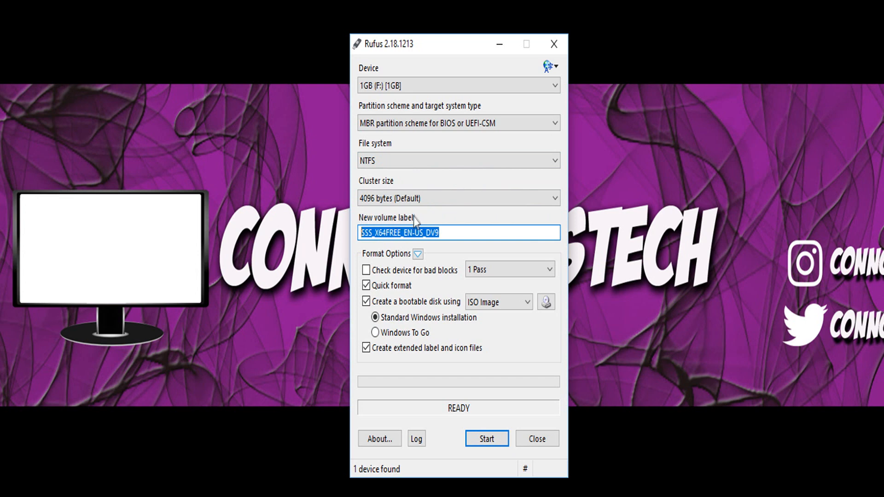
text(Winder)
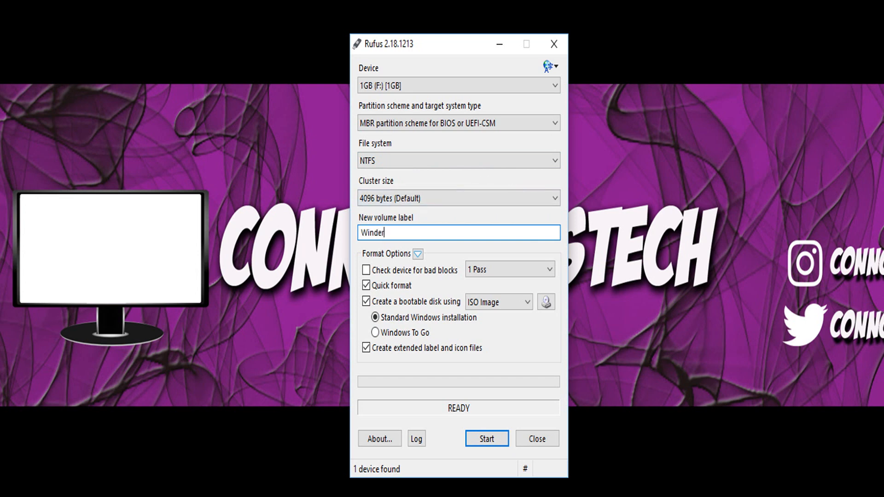
key(BackSpace)
key(BackSpace)
text(ows Sever PenDrive)
Load 14393.0.161119-1705.RS1_REFRESH_SERVER_EVAL_X64FRE_EN-US.ISO from Downloads as the bootable disk image, and close Rufus.
click(541, 308)
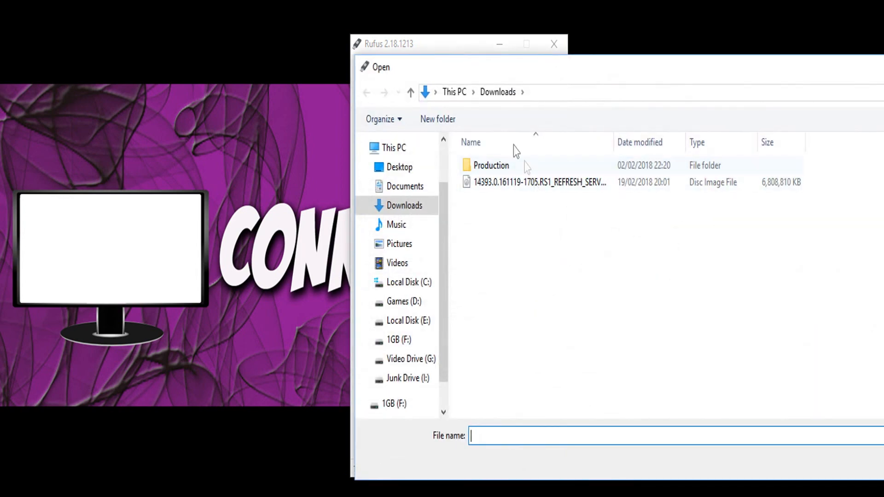
click(496, 186)
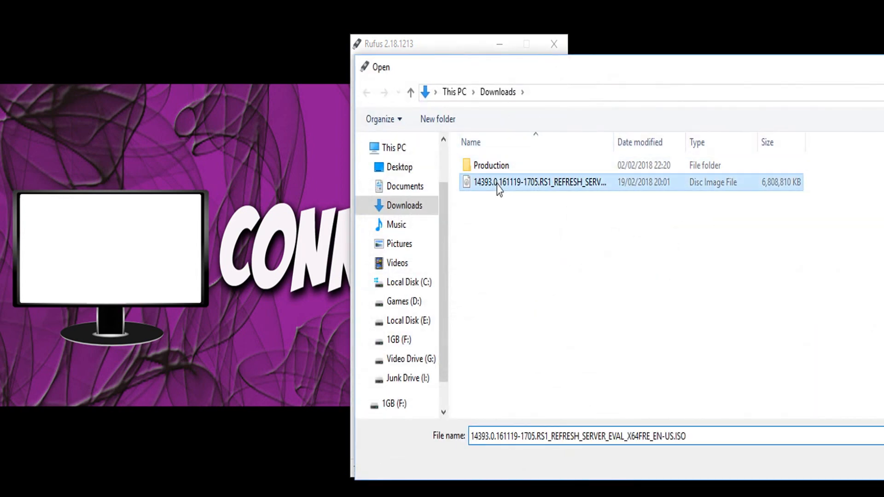
key(Return)
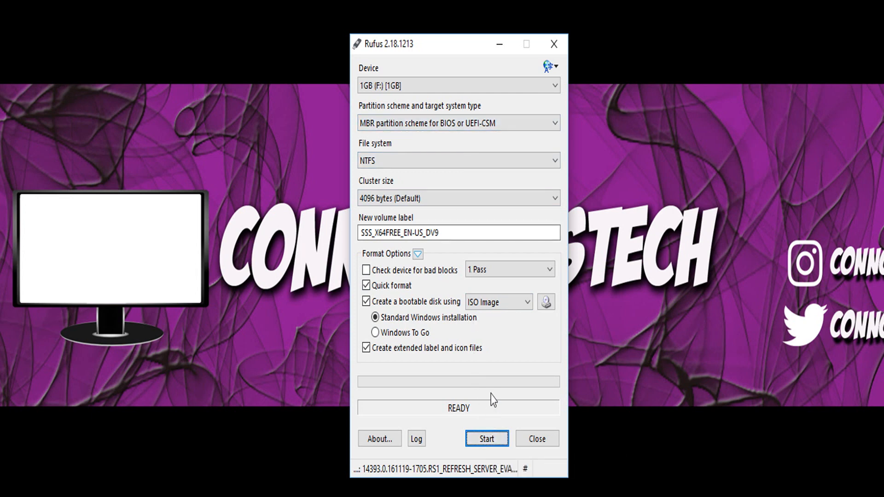
click(554, 43)
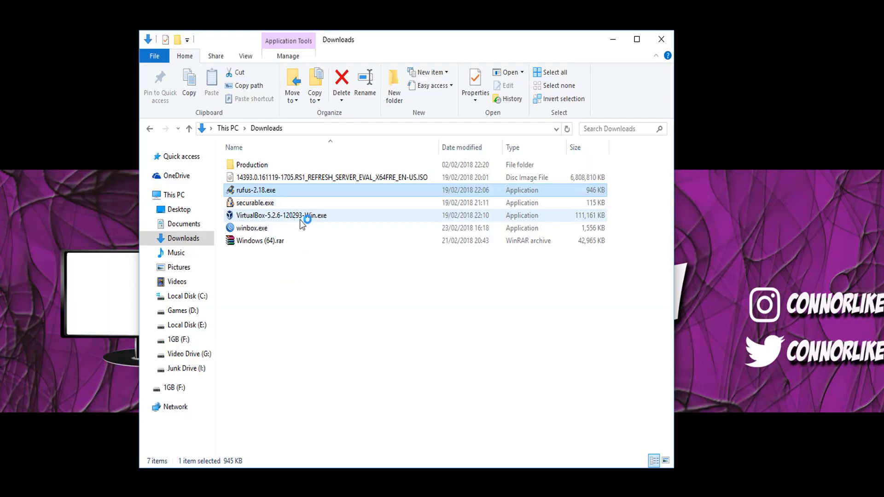
Run VirtualBox-5.2.6-120293-Win.exe from Downloads and accept the default features, install location, shortcuts and file associations.
click(298, 218)
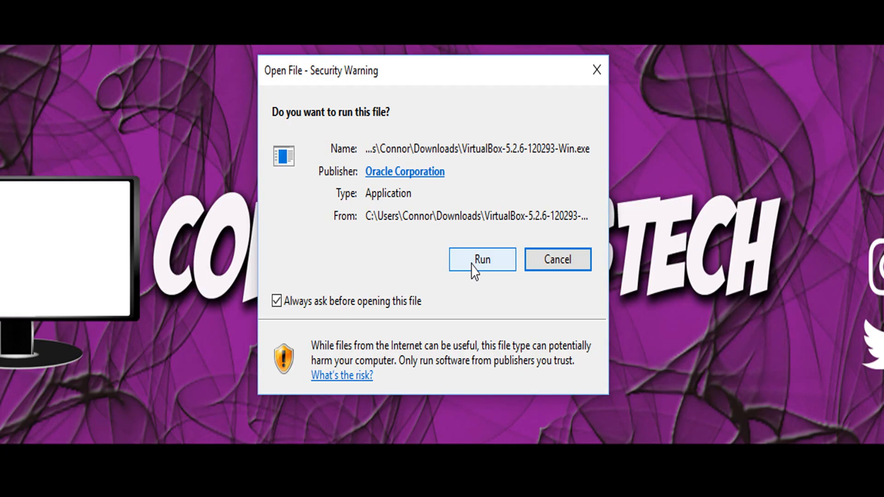
click(474, 268)
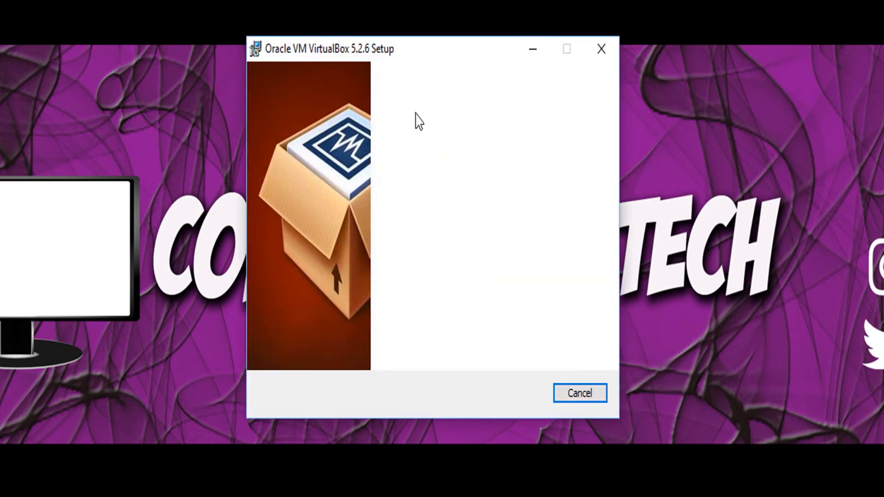
click(506, 405)
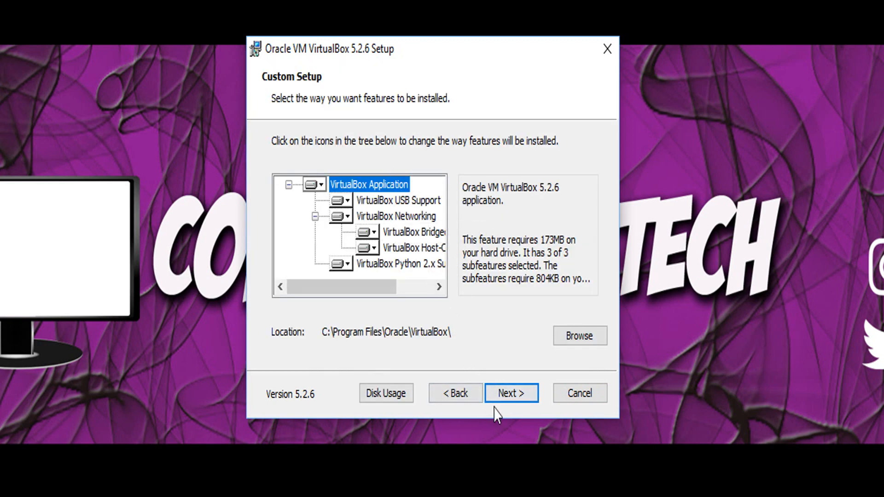
click(506, 406)
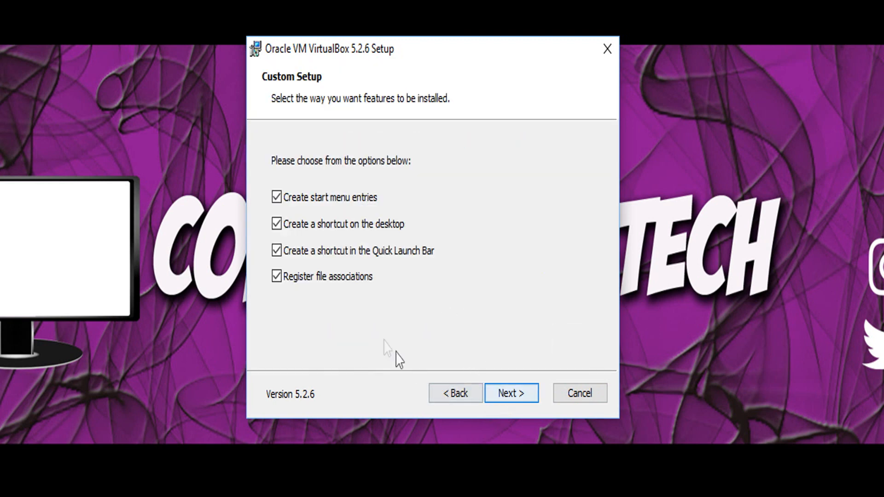
click(523, 397)
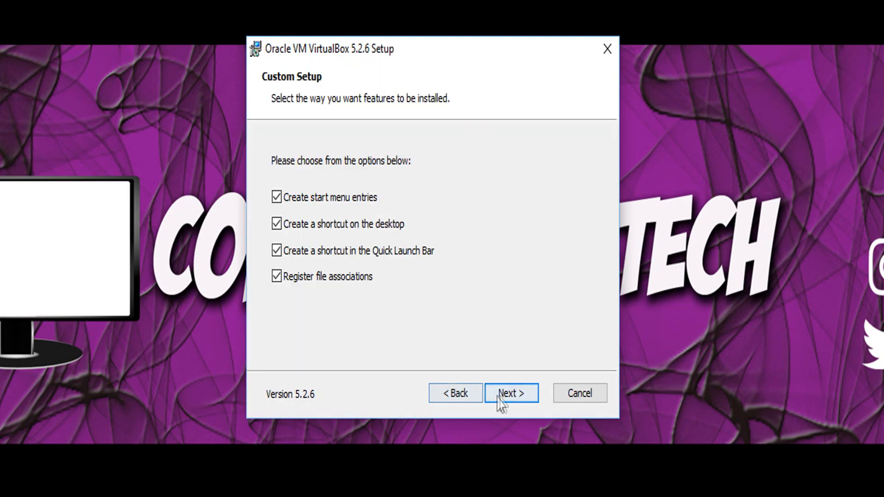
click(502, 402)
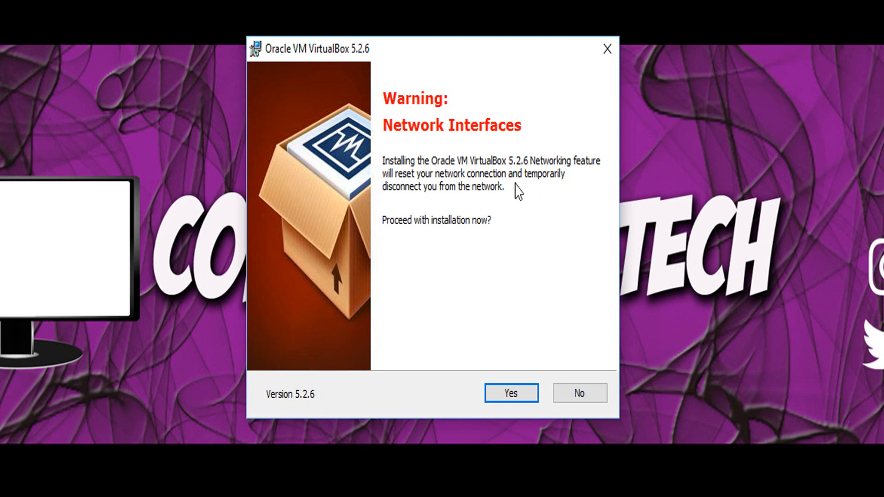
Accept the network interface reset, install VirtualBox 5.2.6, and finish the setup with the program set to start.
click(514, 399)
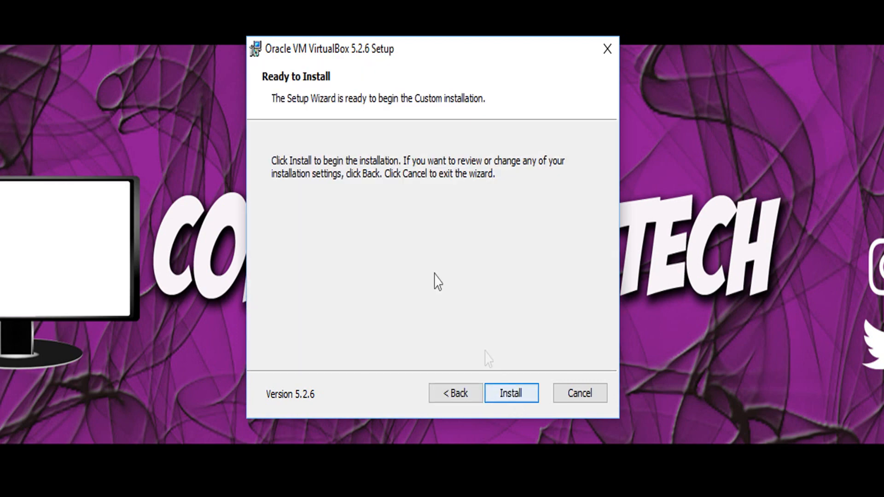
click(505, 399)
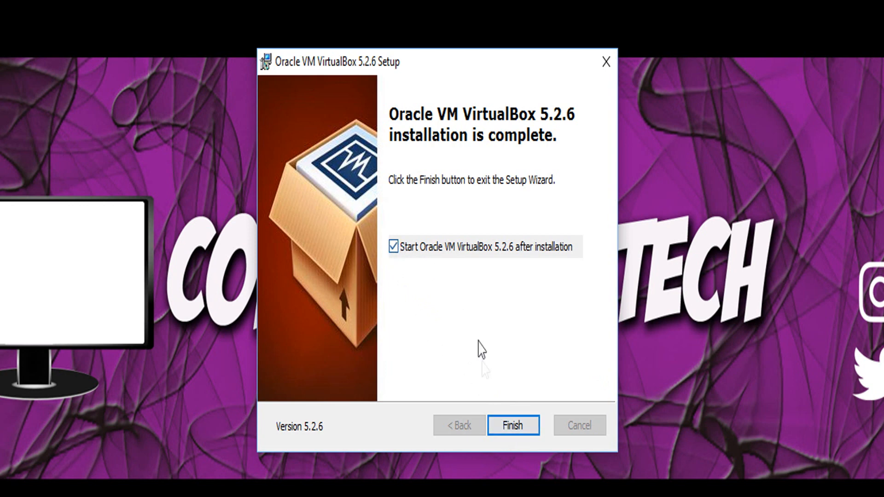
click(513, 426)
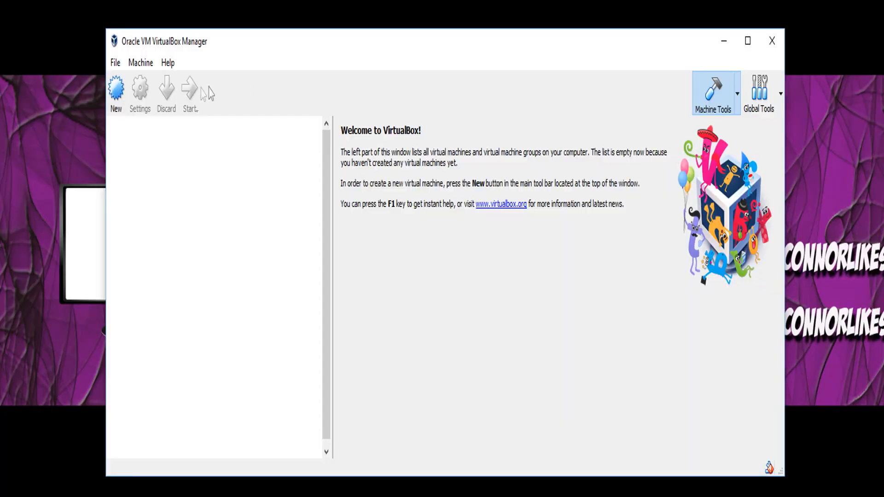
Start a new virtual machine named "Windows Sever 2016" with type Microsoft Windows and version Windows 2016 (64-bit).
click(116, 90)
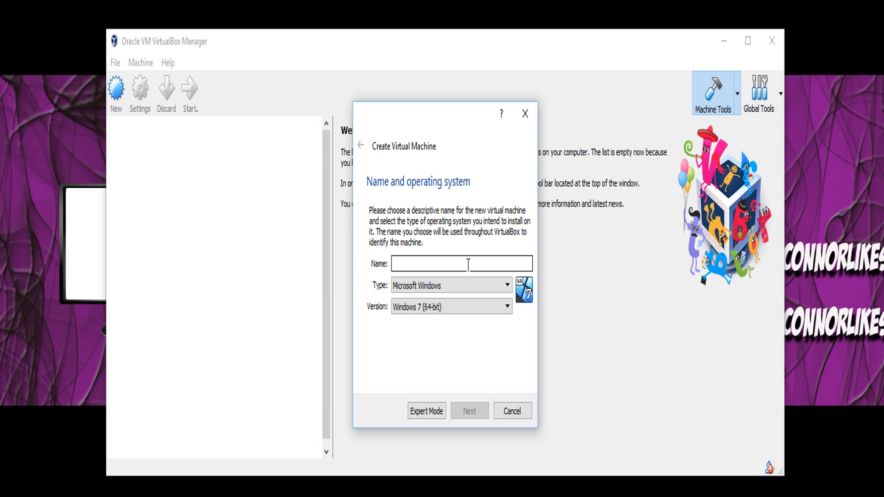
text(Windows)
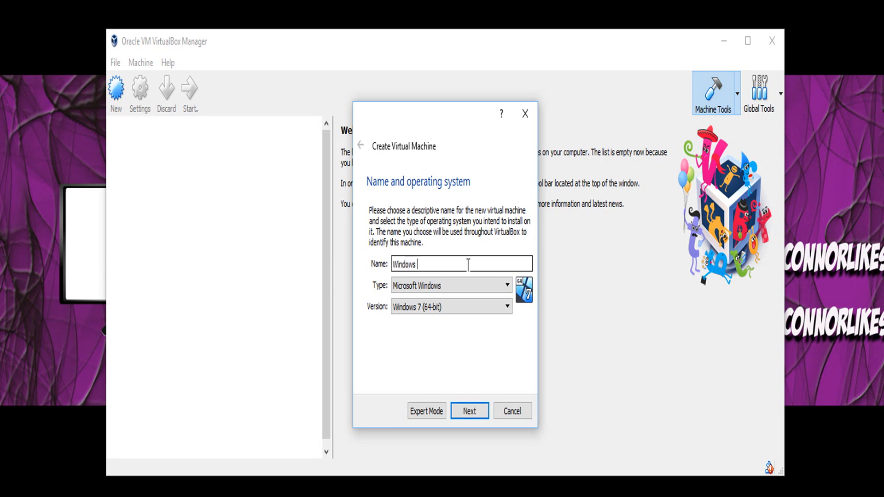
text( Server 2016)
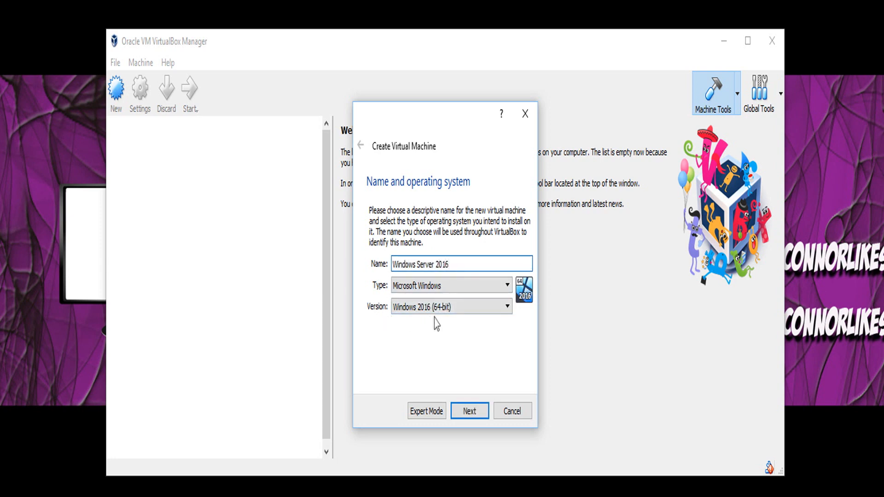
click(407, 286)
click(410, 300)
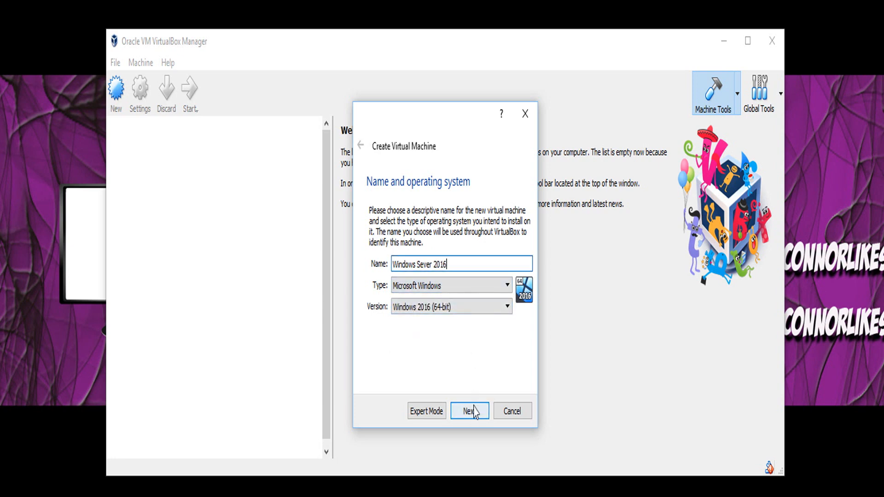
click(468, 411)
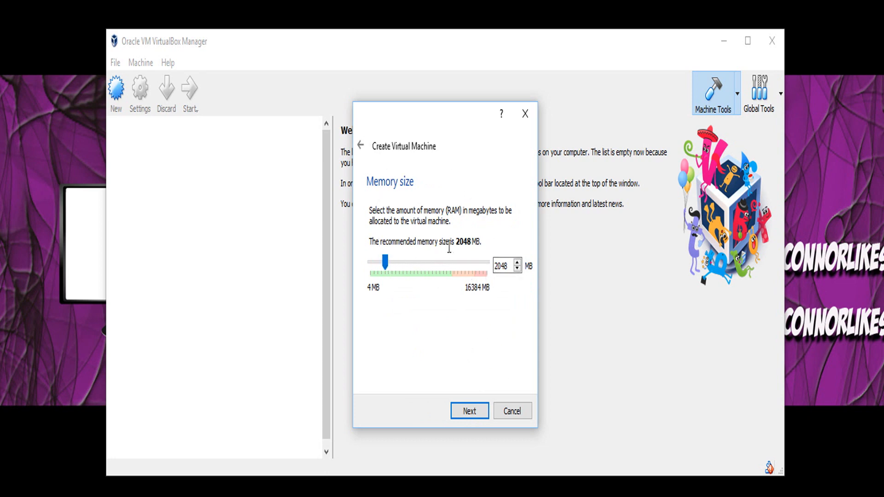
Set the virtual machine's memory size to 8096 MB and proceed to the hard disk options.
drag(386, 263, 396, 267)
key(Tab)
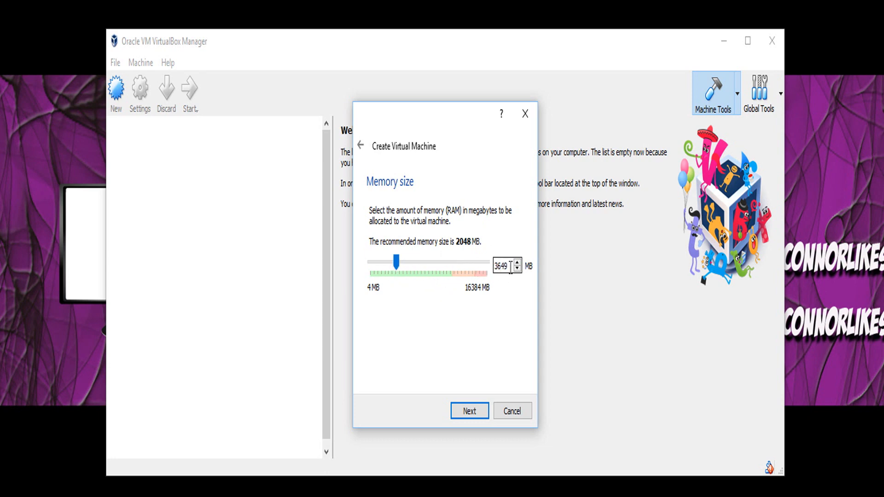
text(8096)
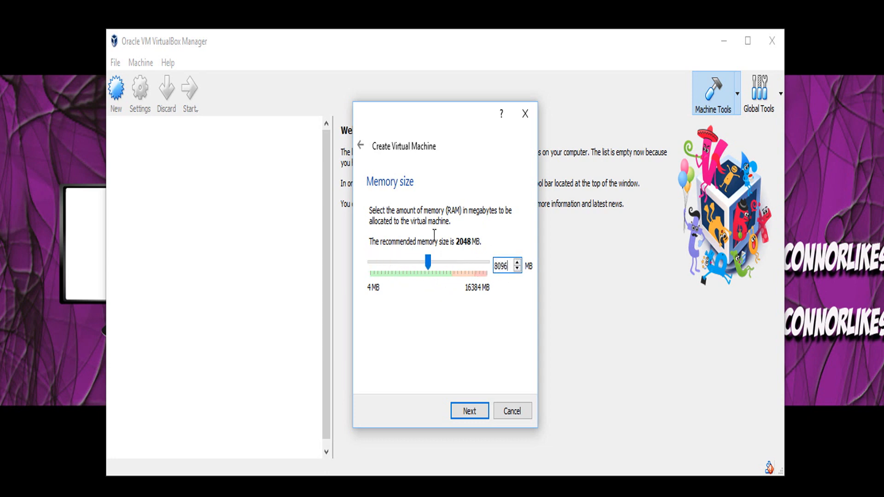
click(472, 416)
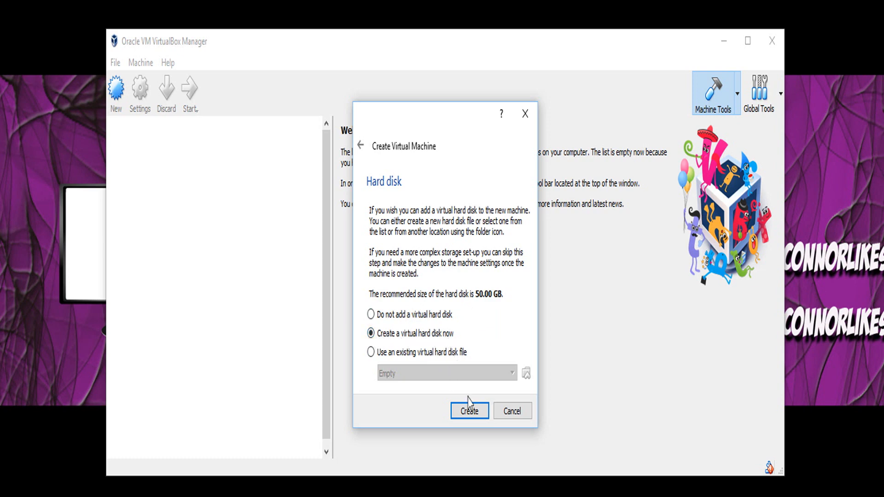
Choose to create a new virtual hard disk in VHD (Virtual Hard Disk) format with fixed-size storage.
click(469, 409)
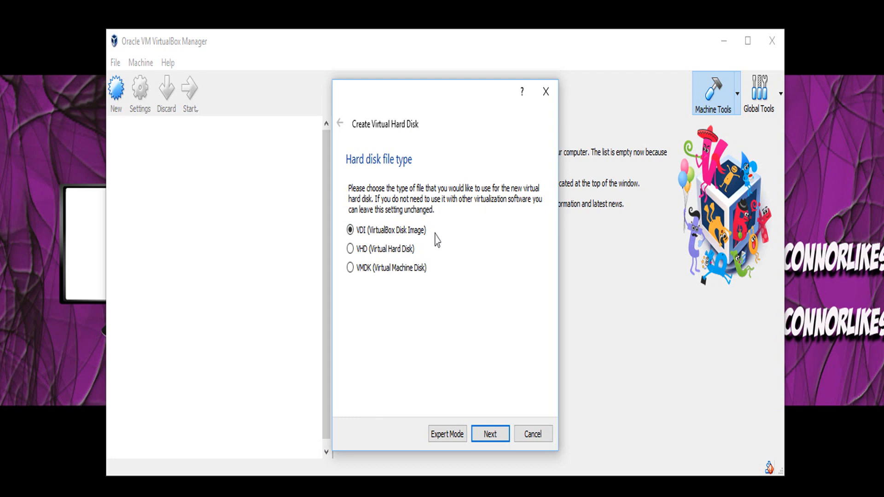
click(351, 249)
click(491, 435)
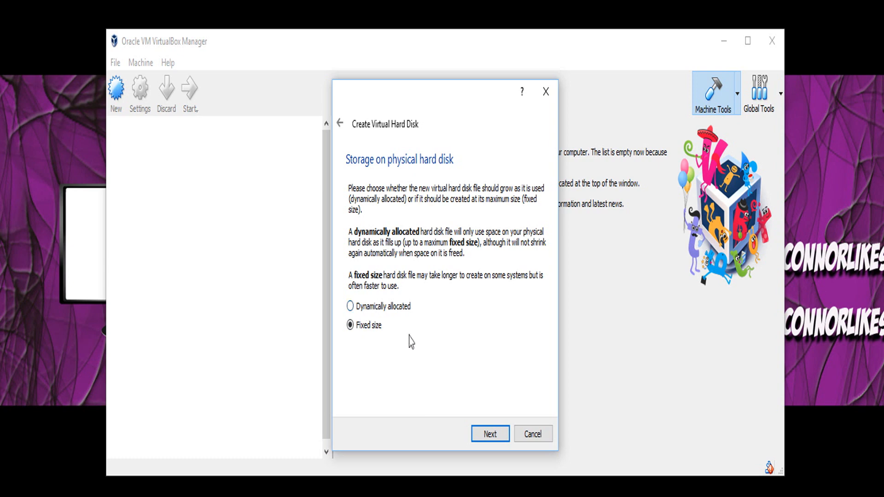
click(478, 435)
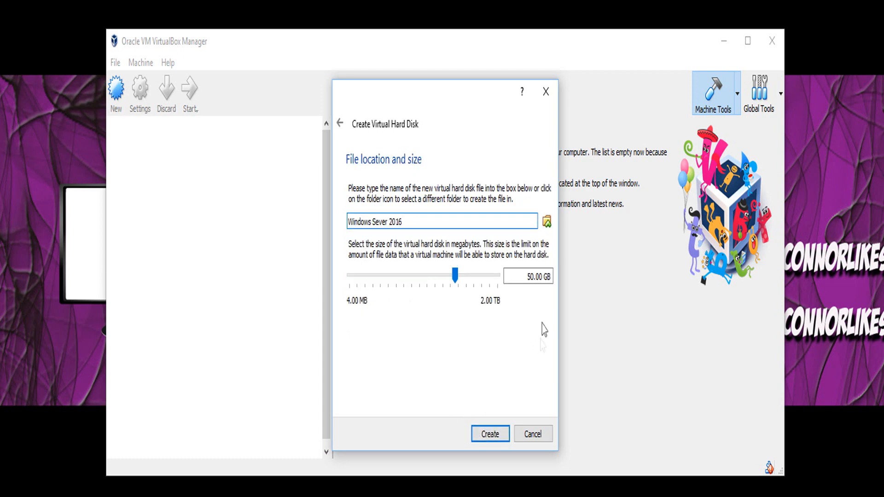
click(522, 279)
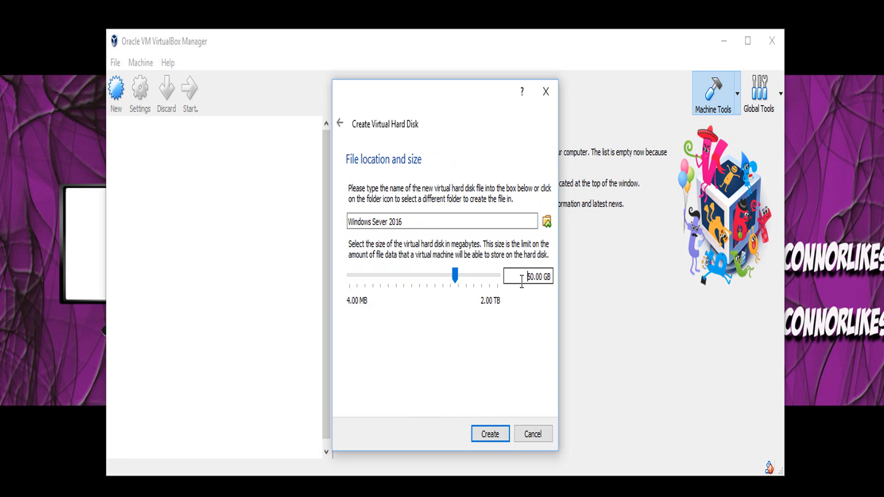
drag(522, 278, 578, 291)
key(BackSpace)
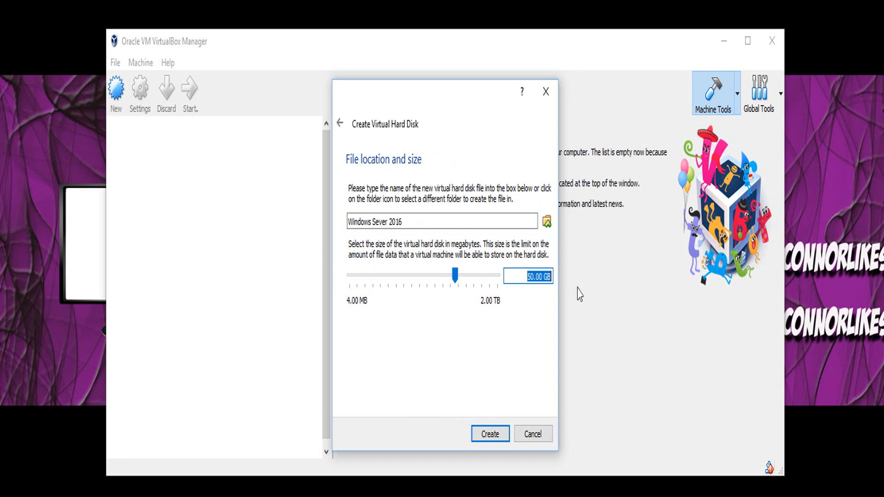
text(3)
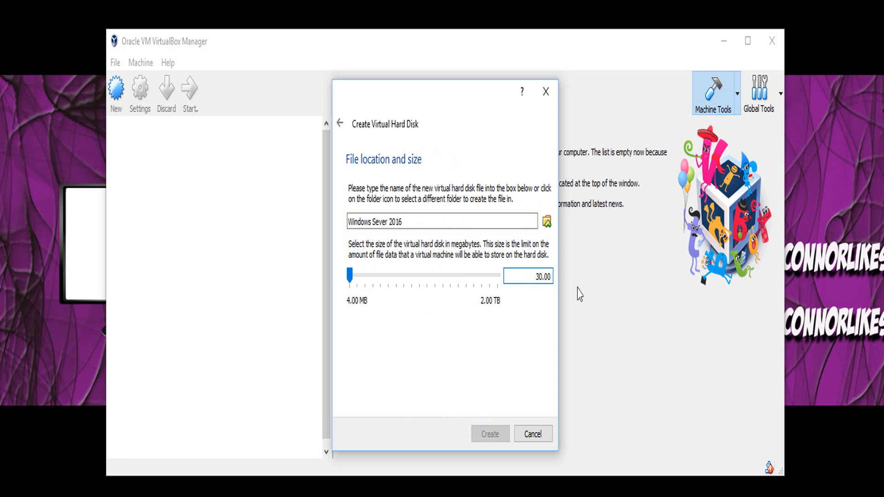
click(393, 278)
click(393, 279)
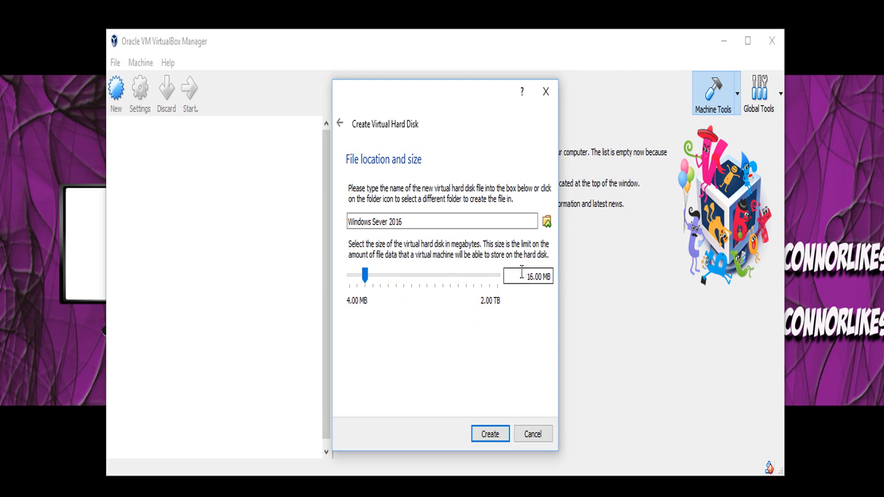
click(417, 279)
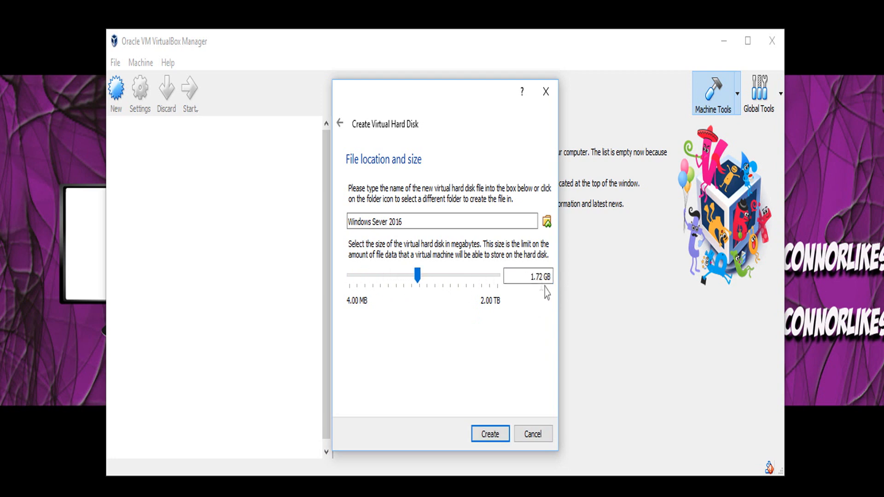
Set the virtual hard disk size to 30.00 GB and create the disk file.
drag(420, 279, 456, 279)
double_click(525, 276)
text(30.)
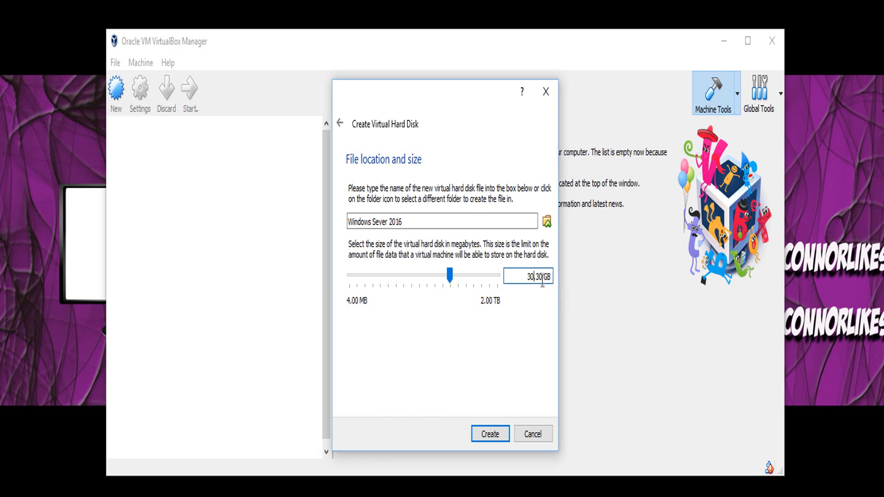
text(00)
click(492, 434)
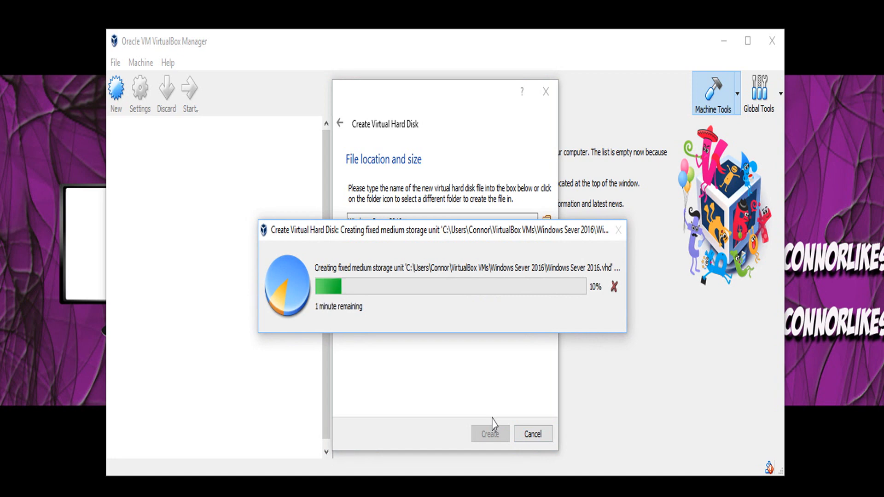
drag(473, 230, 472, 345)
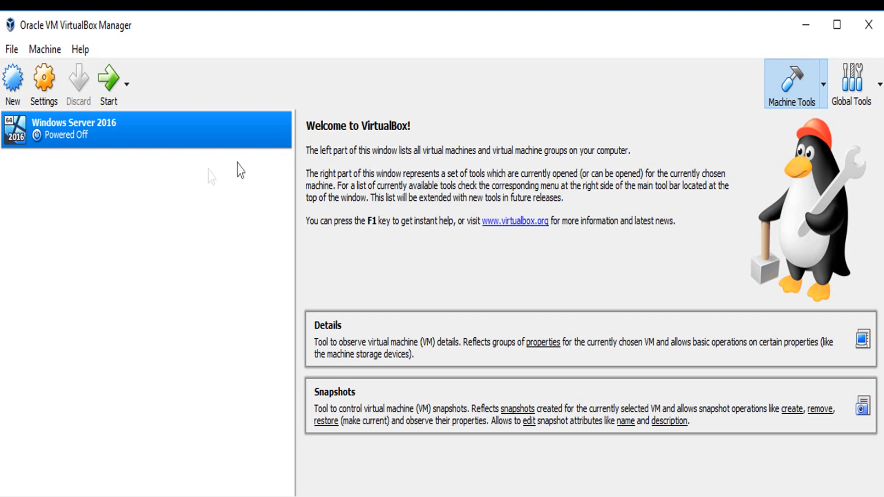
Open the Windows Server 2016 machine's settings and review its general options, including advanced, description and encryption.
right_click(115, 130)
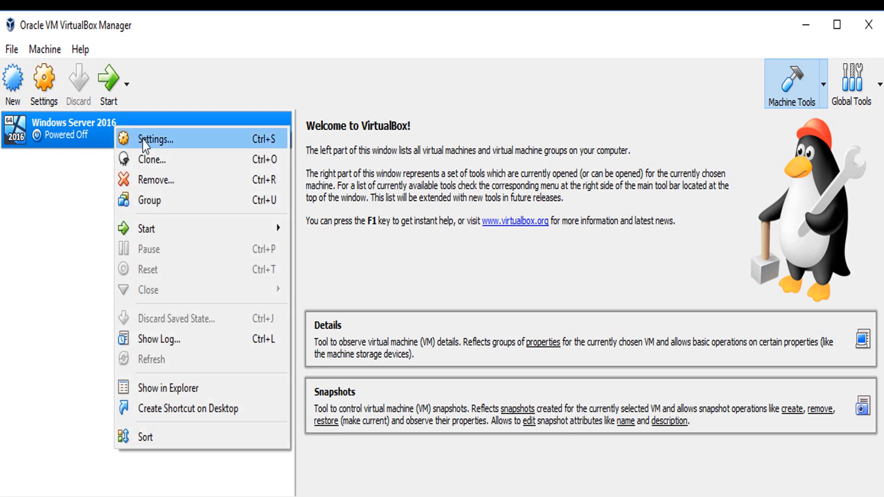
click(66, 179)
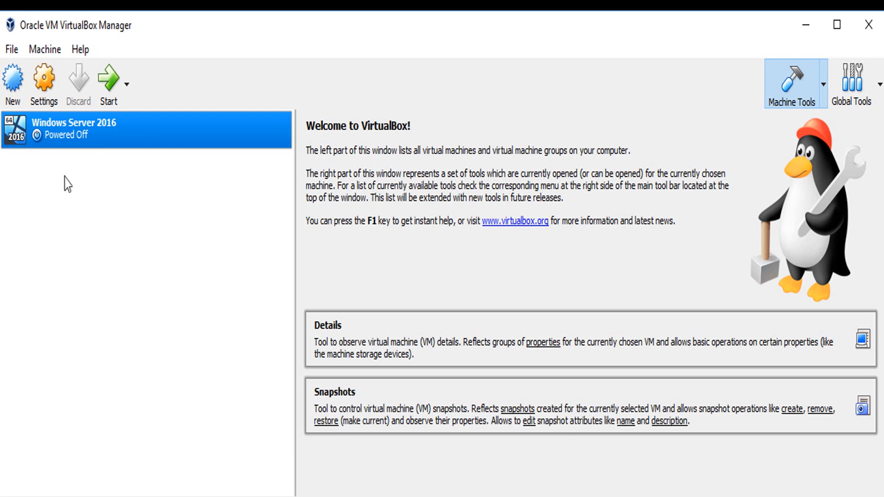
right_click(100, 144)
click(112, 154)
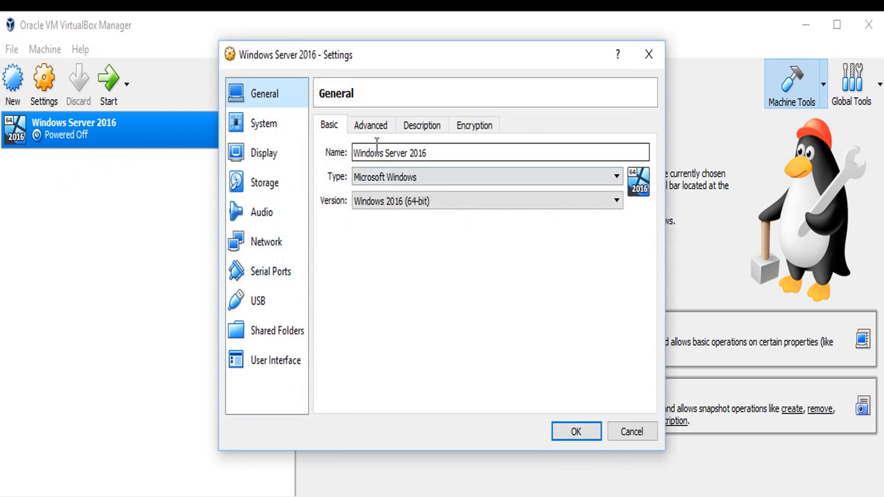
click(366, 126)
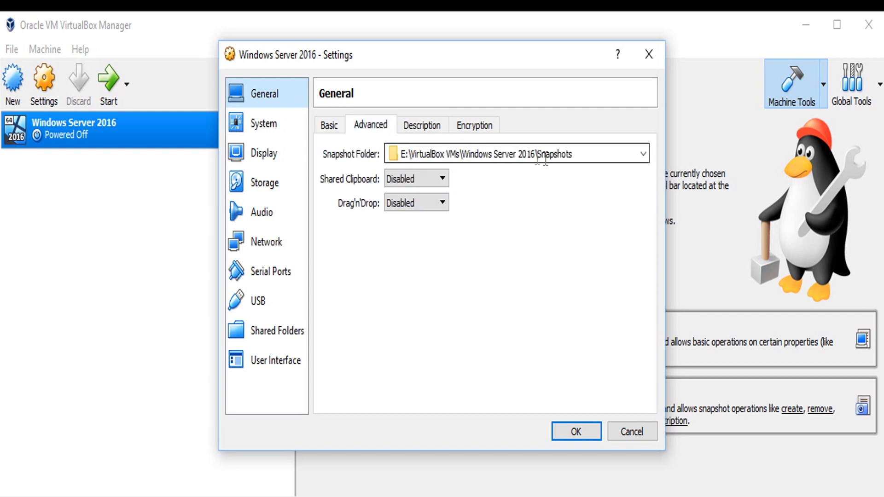
click(439, 130)
click(468, 131)
click(329, 127)
Set the virtual machine's processor count to 4 in the system settings and check the acceleration options.
click(263, 124)
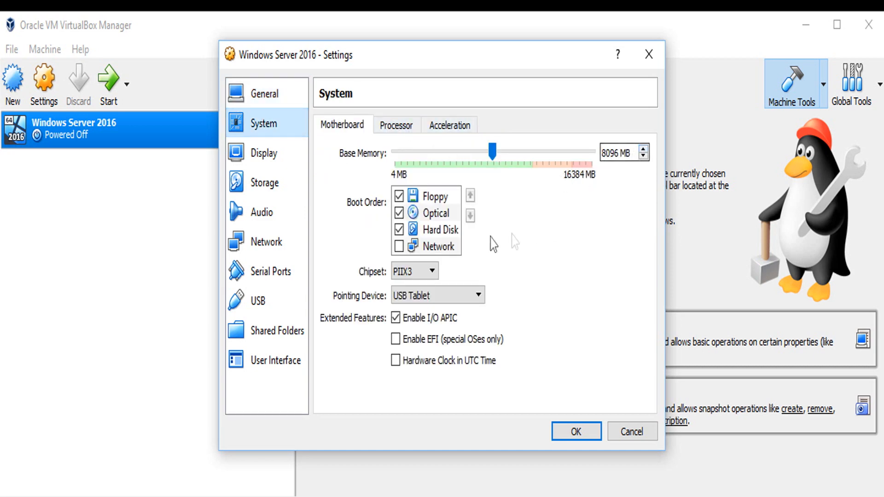
click(395, 132)
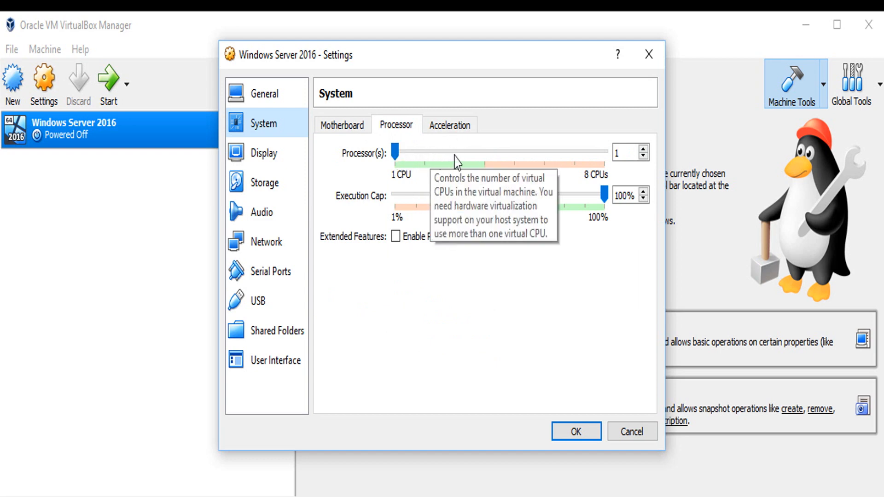
click(481, 157)
click(480, 157)
click(482, 161)
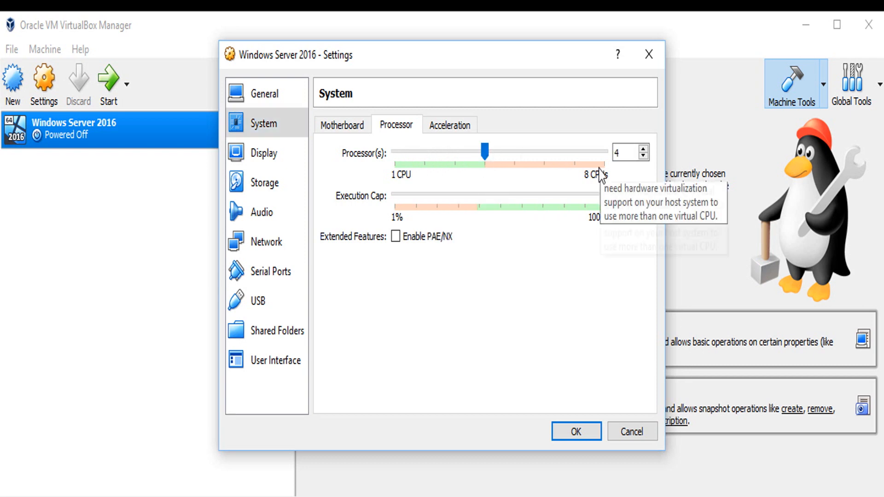
click(433, 128)
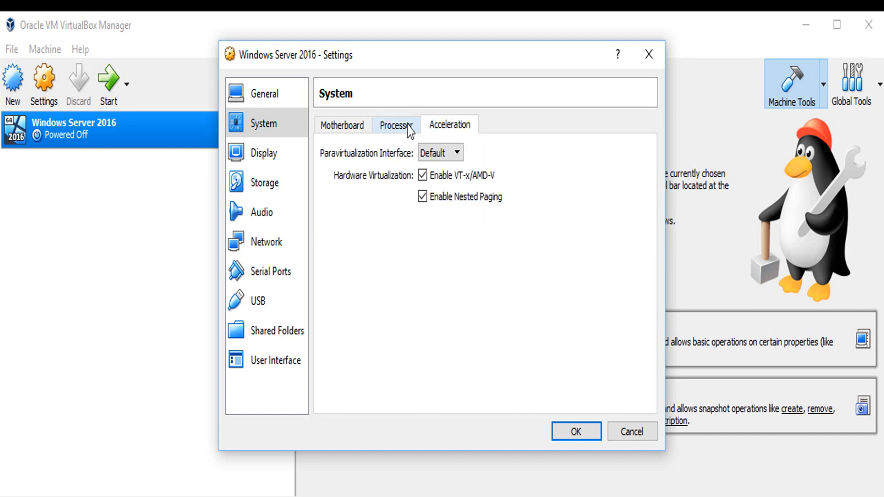
Review the display settings and the attributes of the SATA controller, Windows Sever 2016.vhd and the empty optical drive.
click(265, 158)
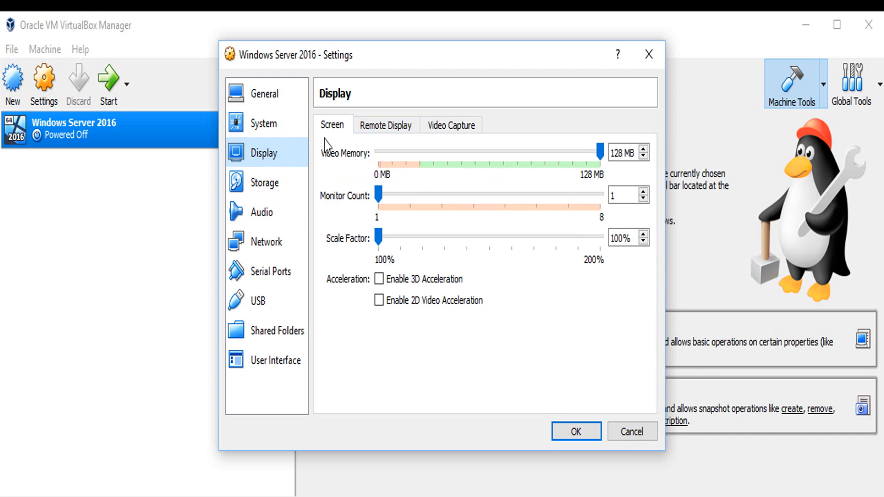
click(269, 185)
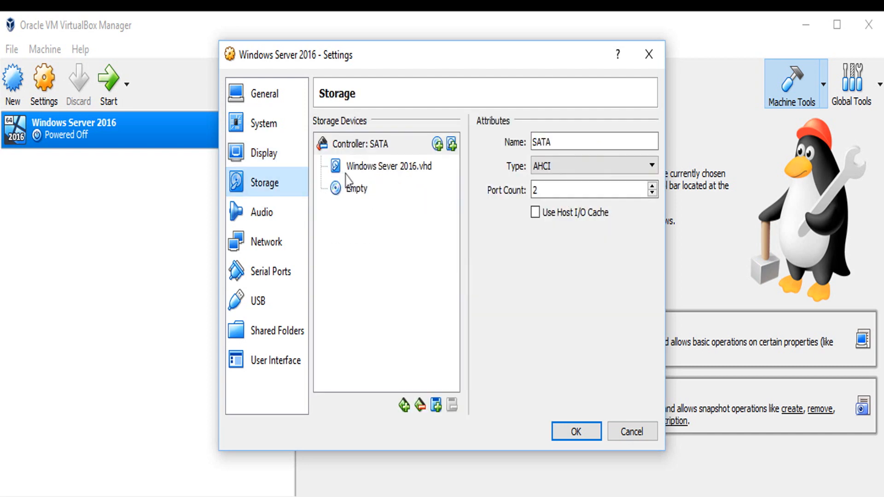
click(383, 166)
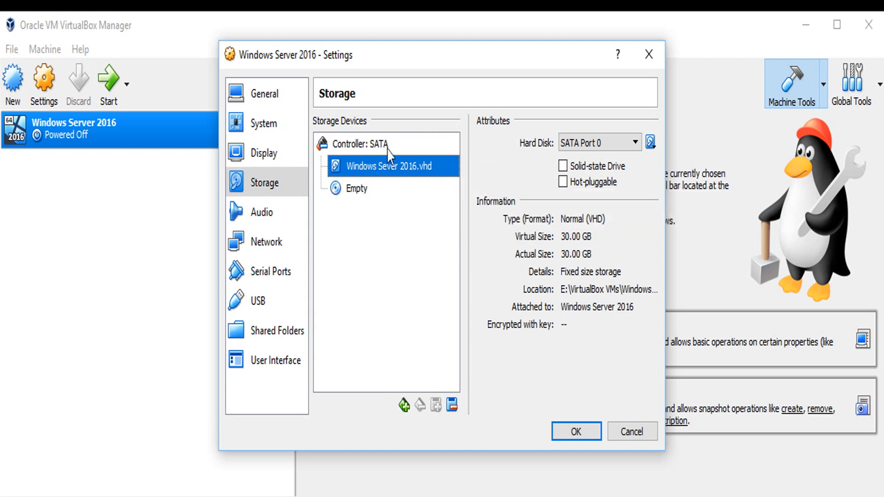
click(368, 192)
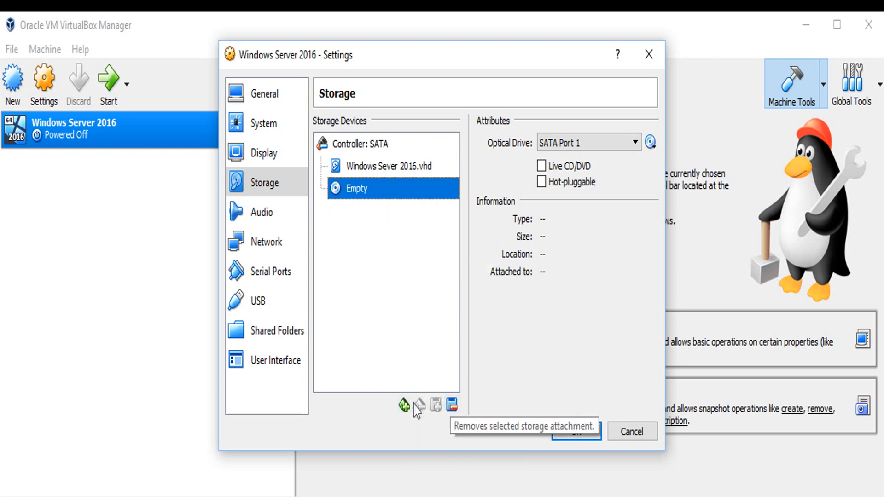
click(357, 151)
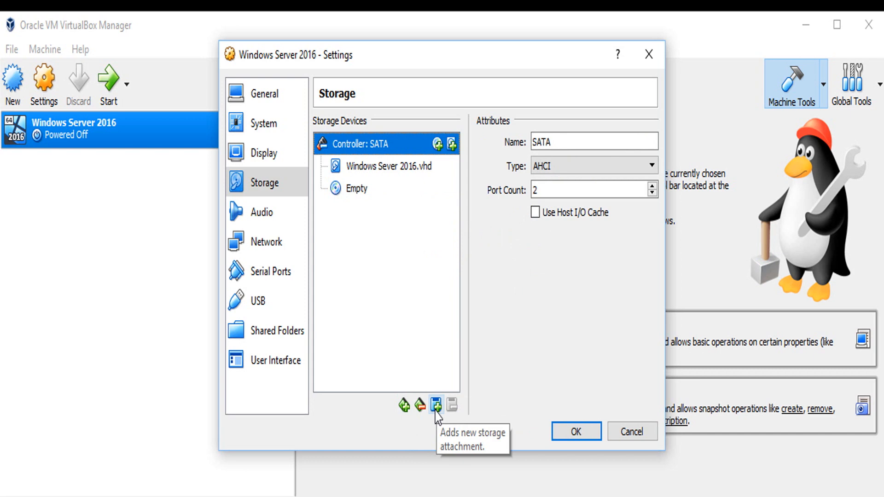
click(635, 166)
click(575, 179)
key(shift+Tab)
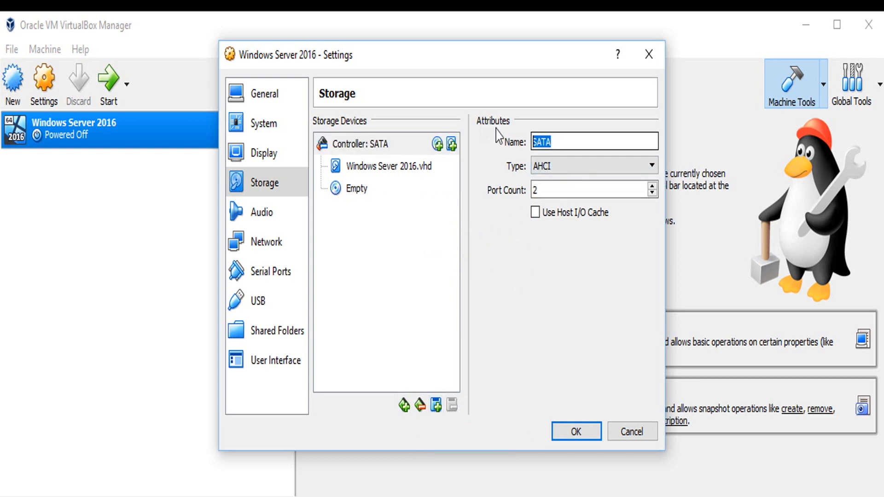
Load the 14393.0.161119-1705.RS1_REFRESH_SERV... disc image from Downloads into the empty optical drive.
click(355, 189)
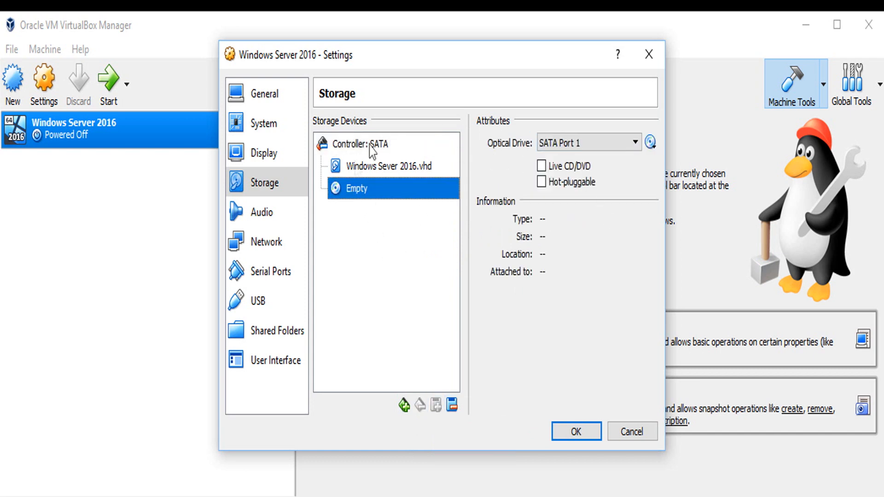
click(649, 147)
click(684, 167)
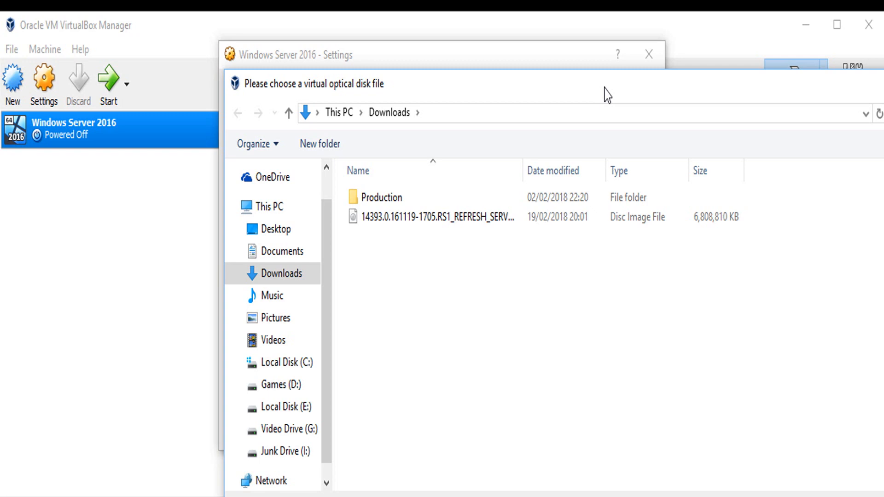
double_click(453, 222)
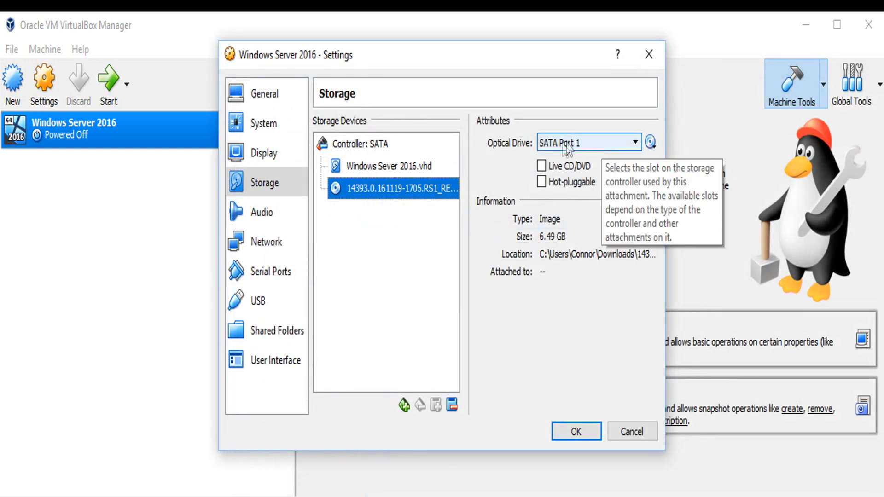
Attach network Adapter 1 to Bridged Adapter through the Killer E2200 Gigabit Ethernet Controller and expand its advanced options.
click(253, 223)
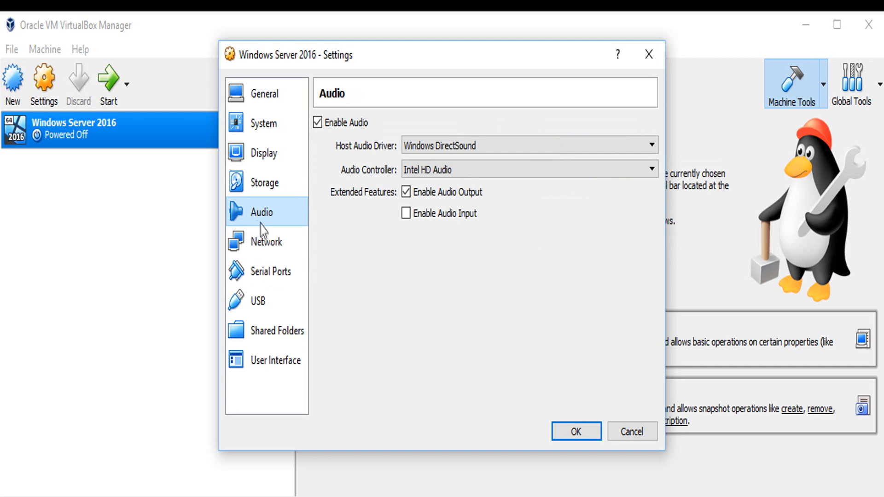
click(266, 243)
click(407, 174)
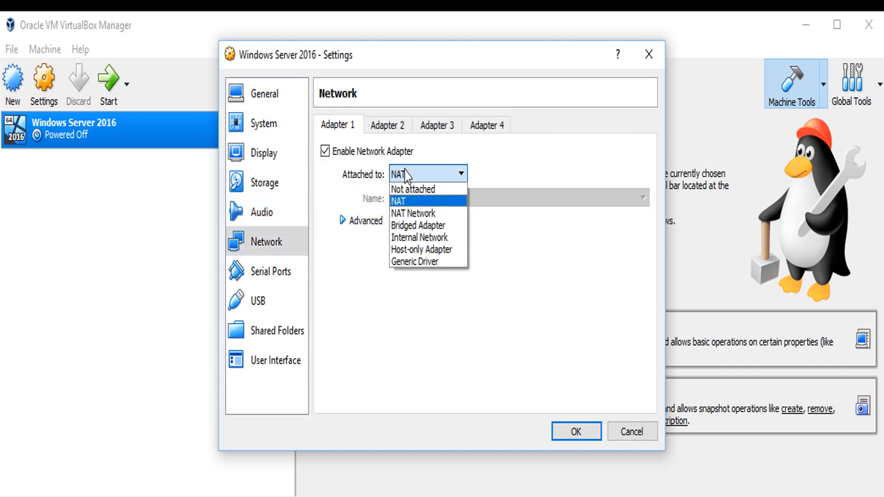
click(442, 225)
click(442, 199)
click(433, 213)
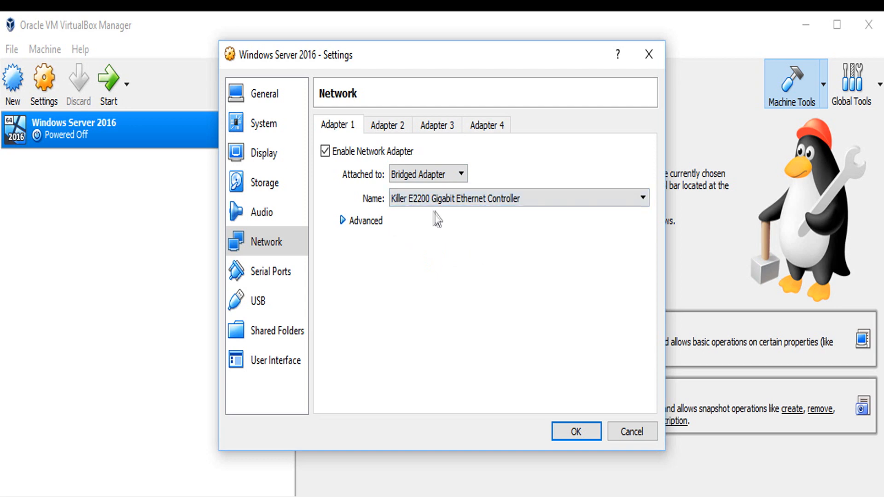
click(345, 221)
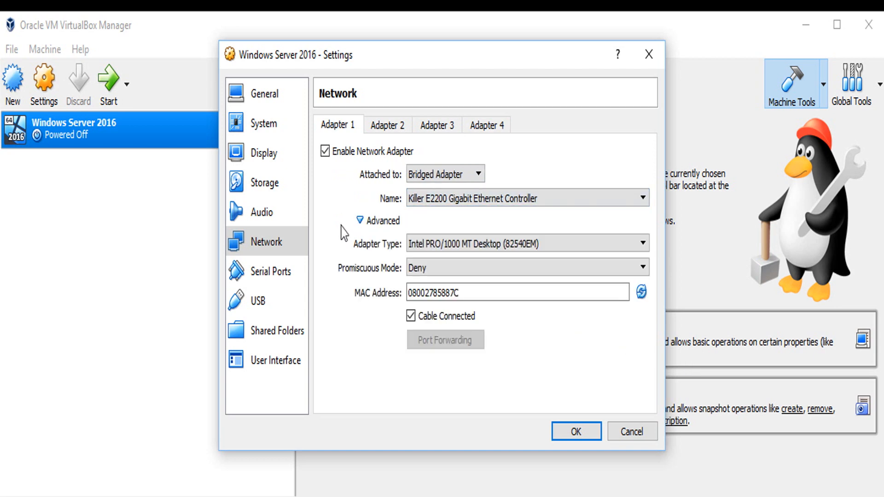
Check the serial port, USB, shared folder and user interface settings, and save the virtual machine's configuration.
click(271, 274)
click(274, 304)
click(276, 328)
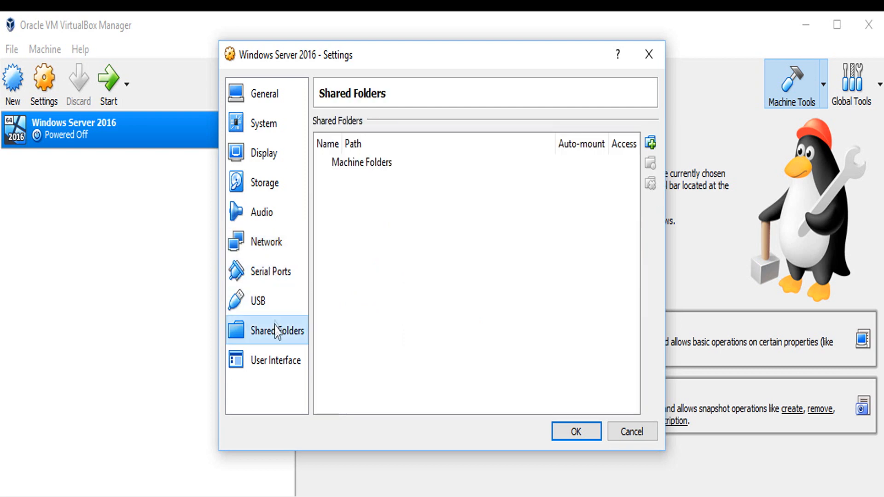
click(279, 360)
click(261, 103)
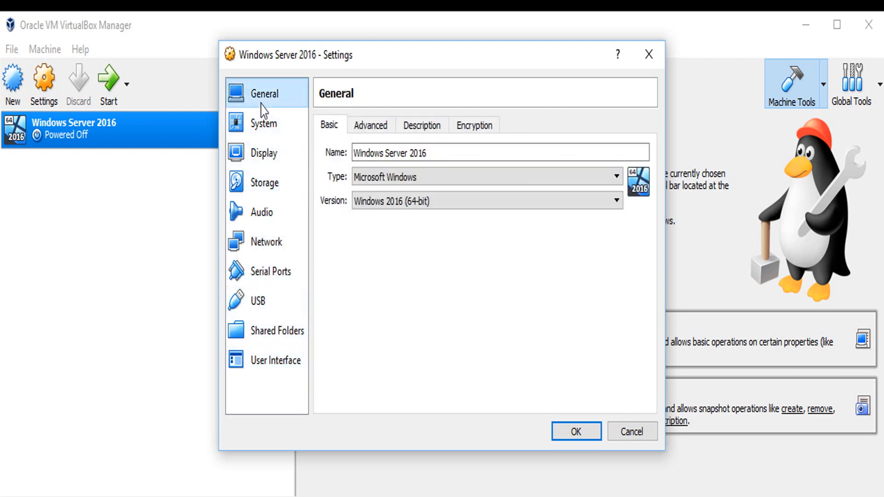
click(576, 432)
Start the Windows Server 2016 virtual machine in its own window and move that window up toward the middle of the desktop.
right_click(106, 134)
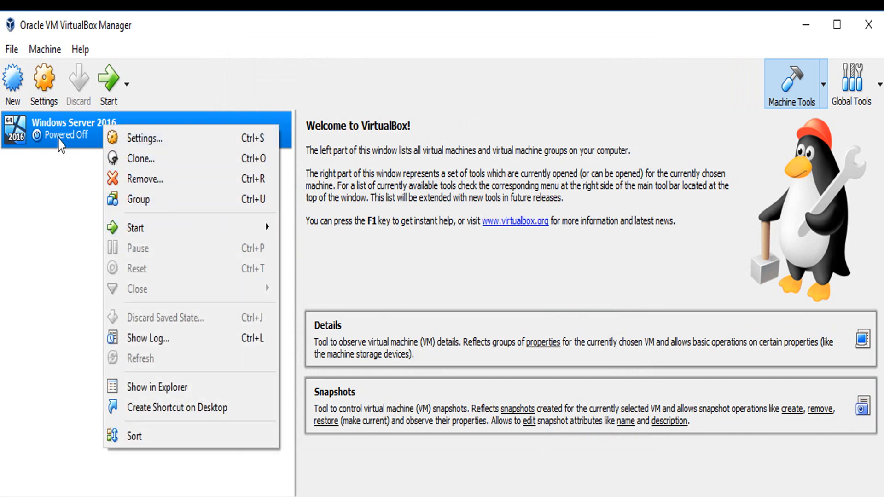
mouse_move(132, 227)
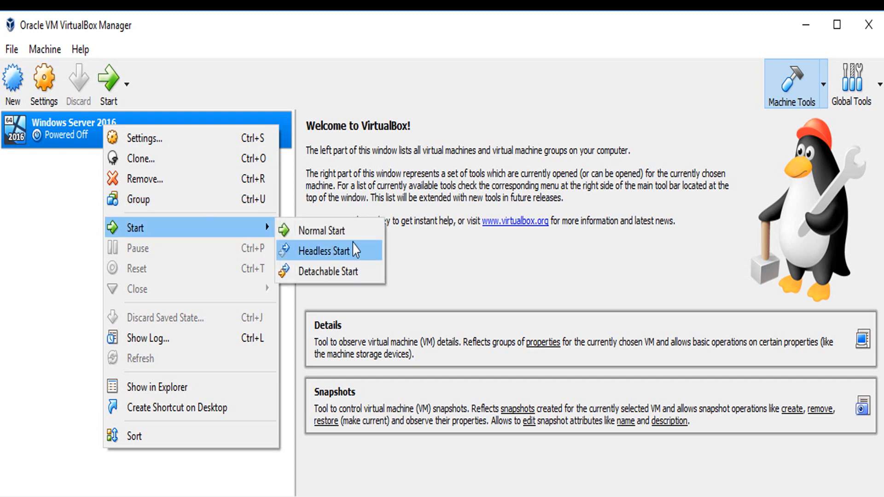
click(354, 171)
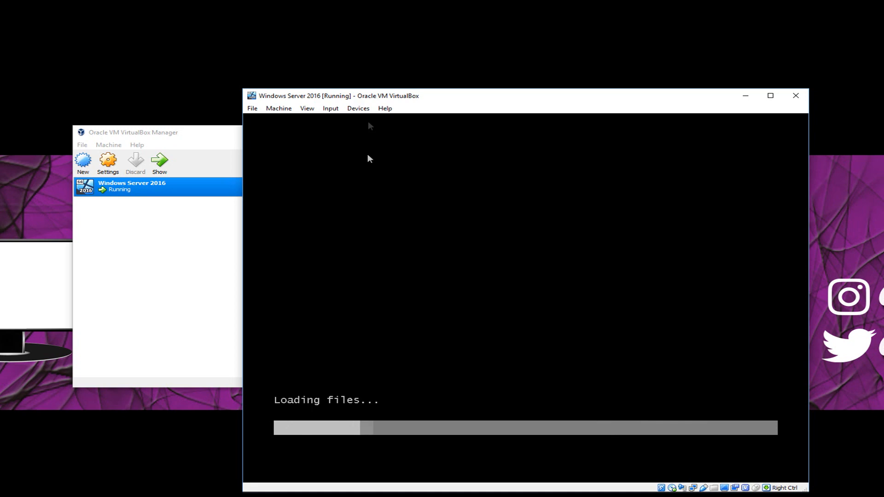
drag(369, 98, 272, 59)
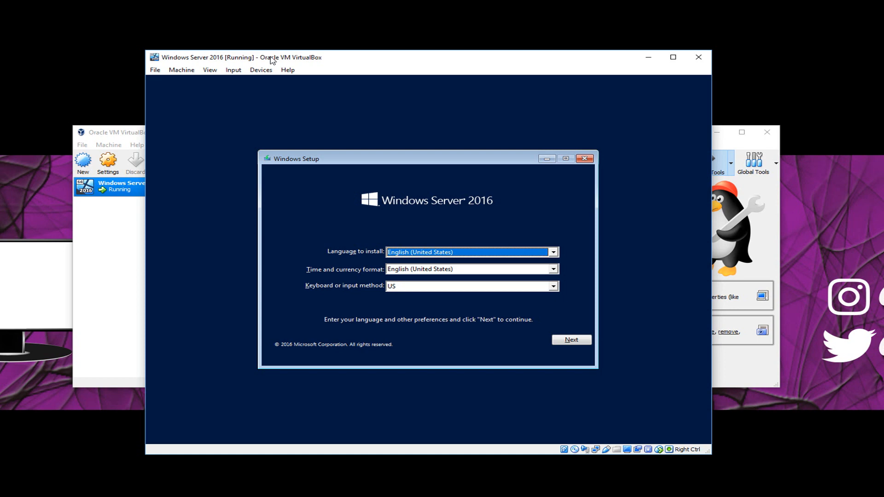
Set the install language to English (United States), the time and currency format to English (United Kingdom), and begin the installation.
click(460, 253)
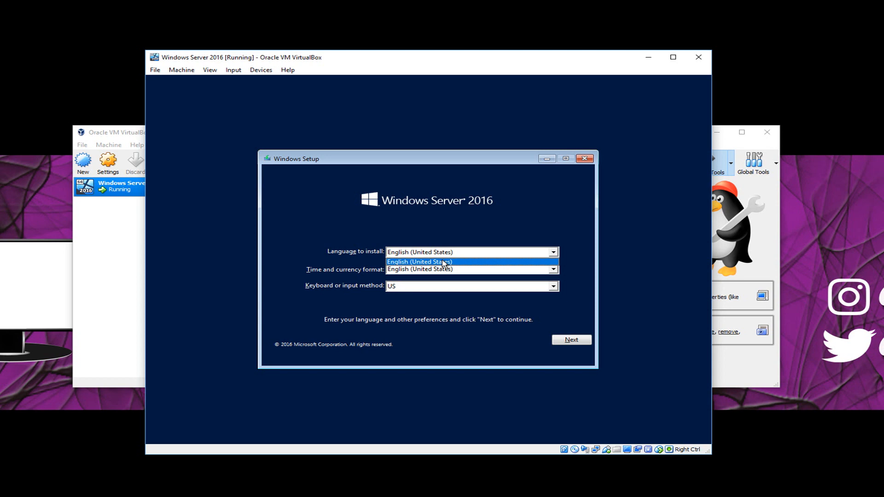
click(444, 263)
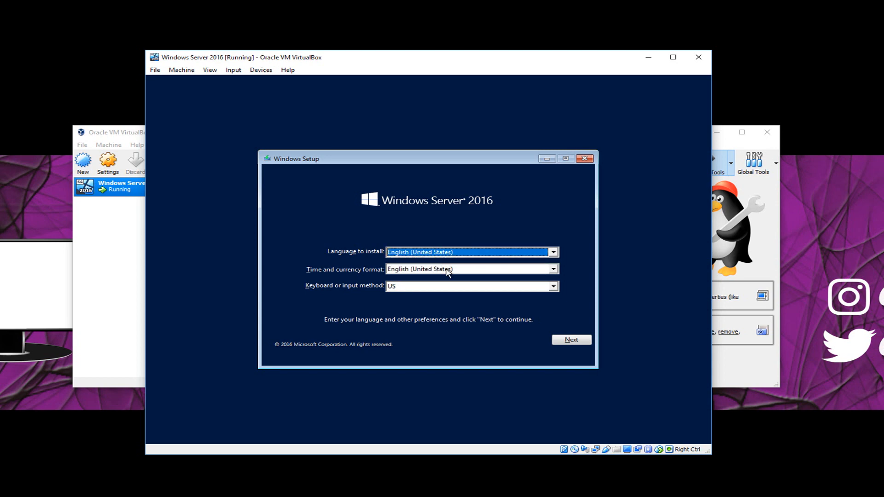
click(440, 271)
scroll(449, 287, up, 2)
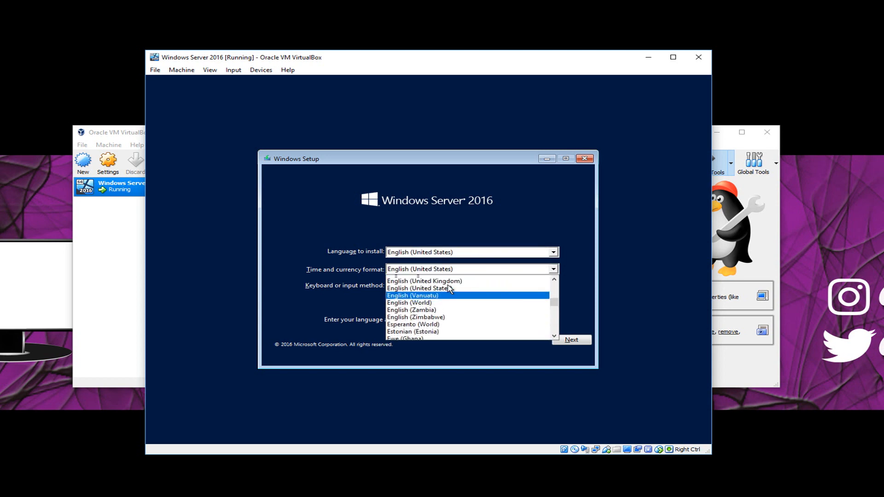
click(449, 294)
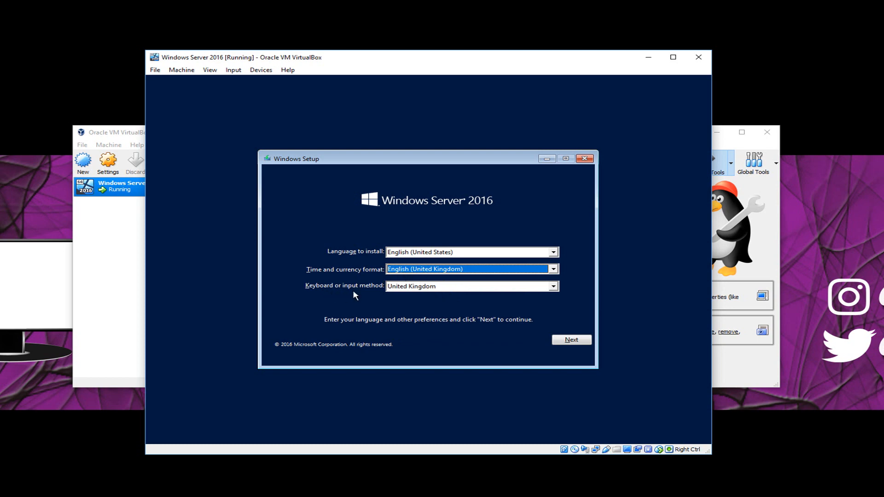
click(568, 338)
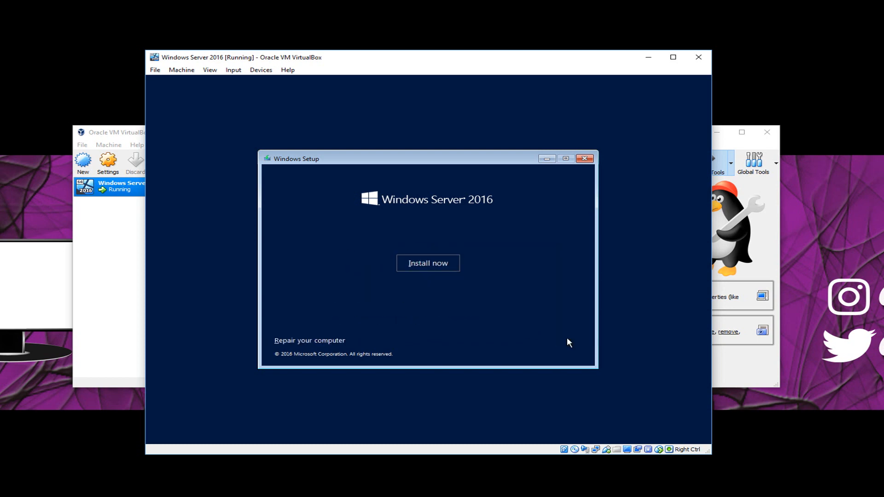
click(413, 264)
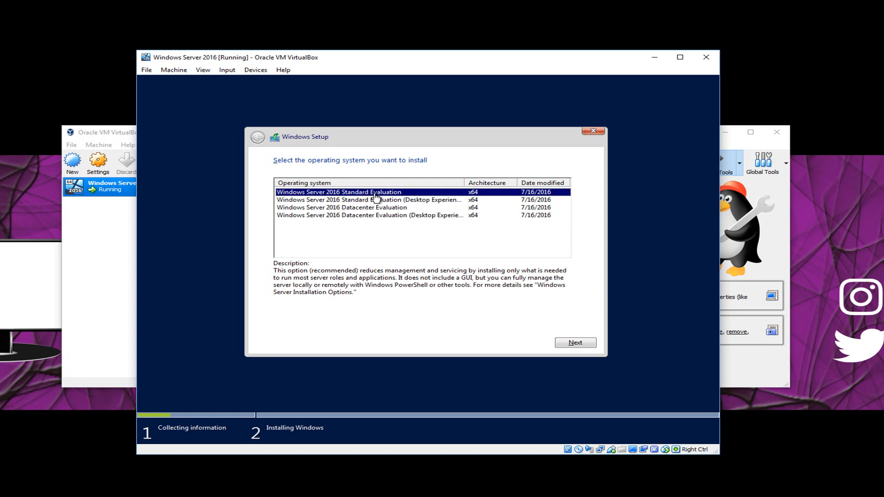
Widen the operating system column to read the full edition names and choose Windows Server 2016 Standard Evaluation (Desktop Experience).
click(411, 204)
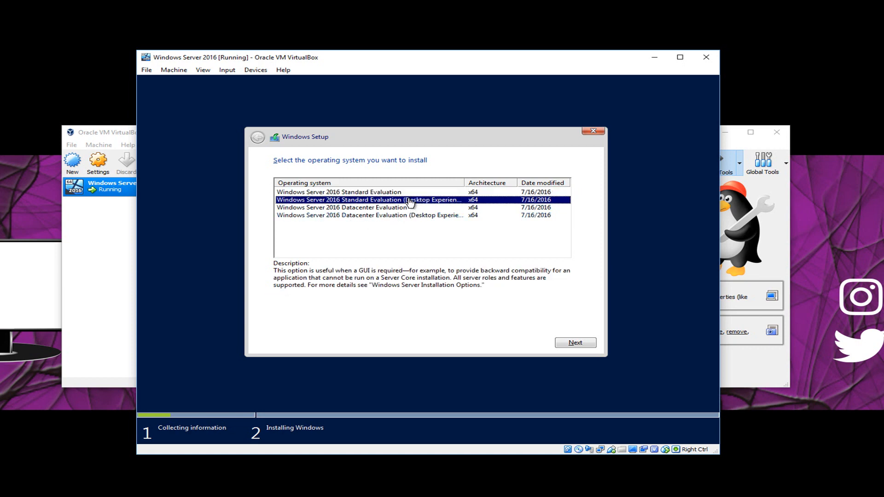
drag(465, 179, 514, 179)
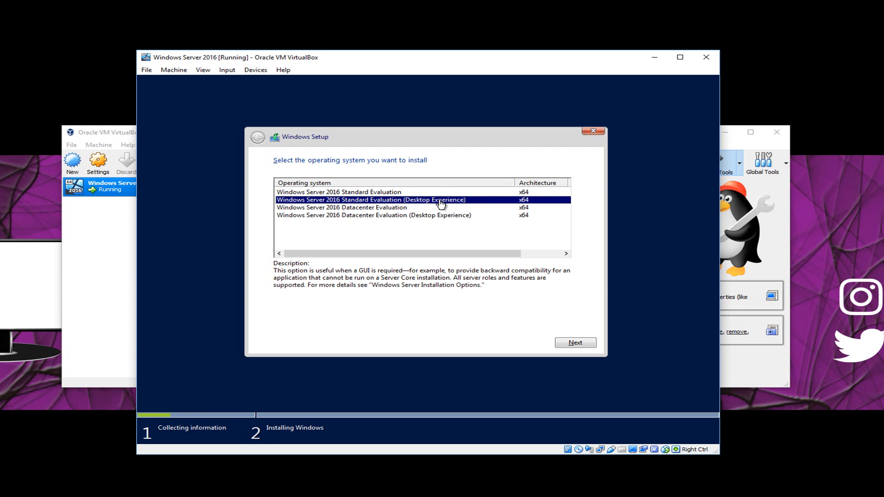
click(420, 193)
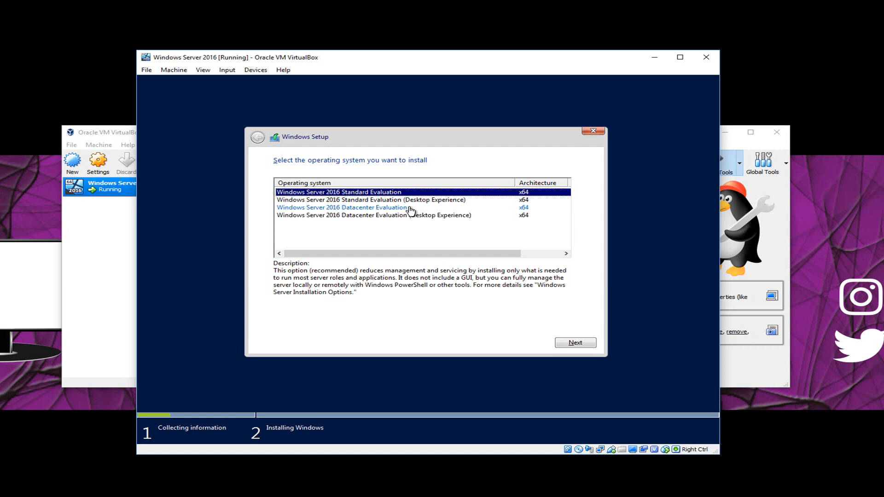
click(421, 208)
click(407, 200)
click(572, 341)
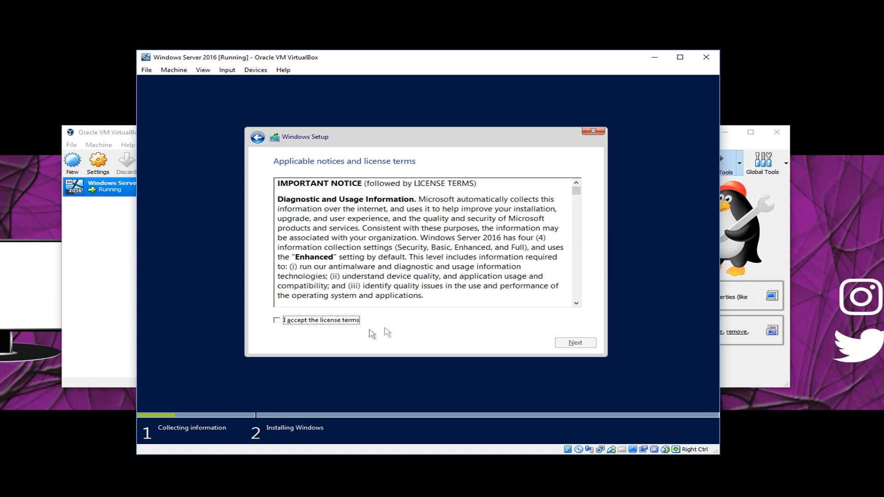
Accept the license terms and run a custom Windows-only installation on Drive 0 Unallocated Space.
click(277, 321)
click(561, 344)
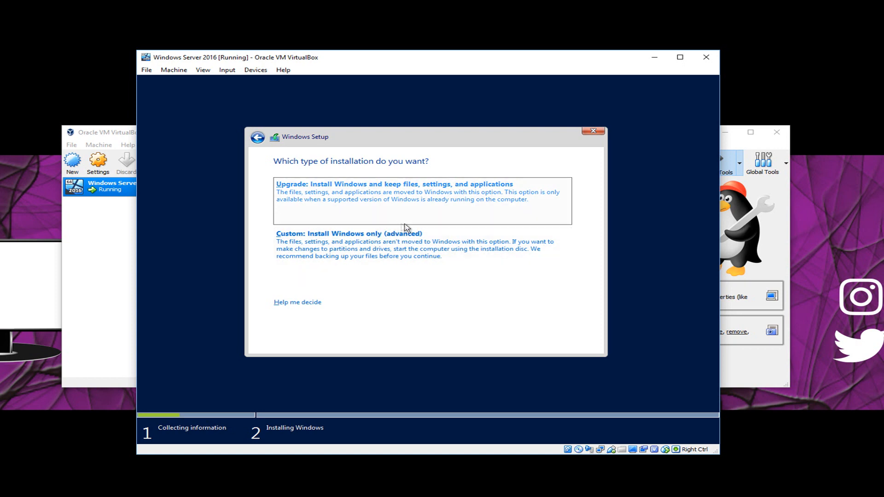
click(372, 251)
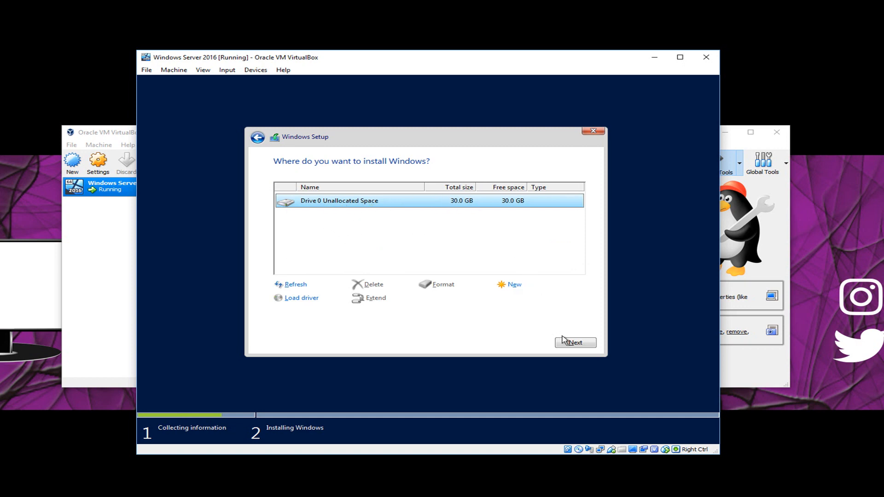
click(570, 342)
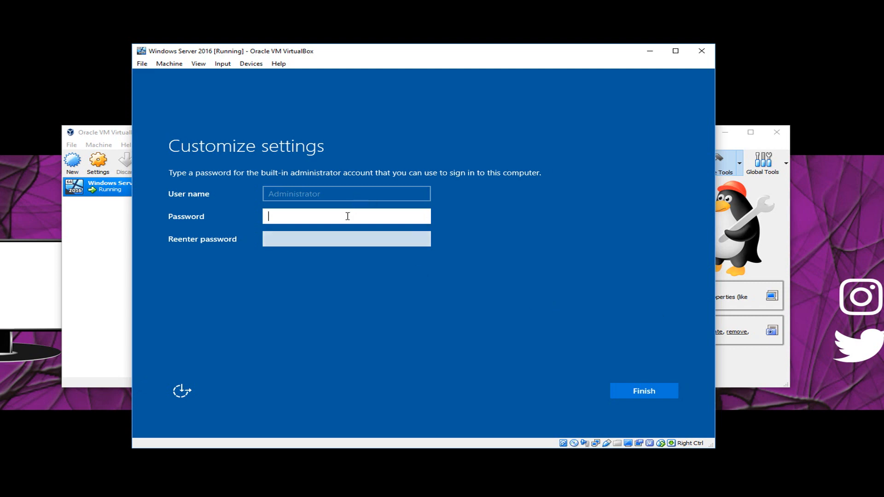
Enter and re-enter the password for the built-in administrator account and finish customizing the settings.
text(•••••••)
key(Tab)
text(•••••)
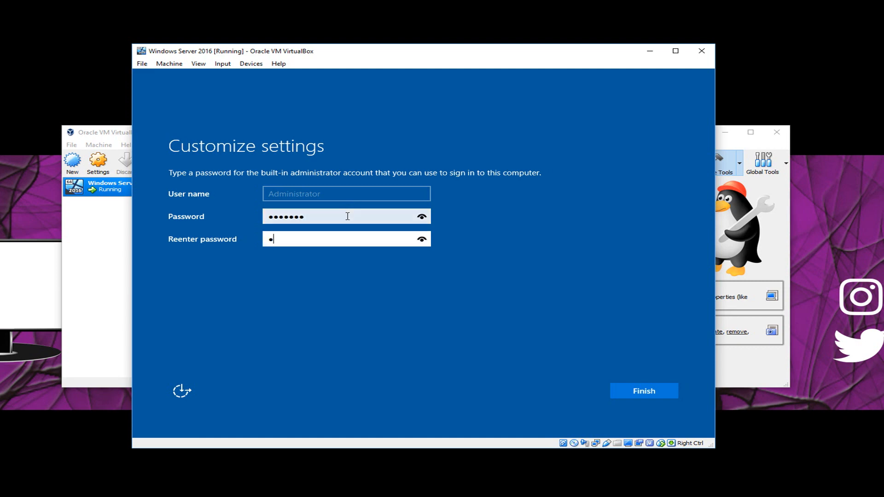
text(••)
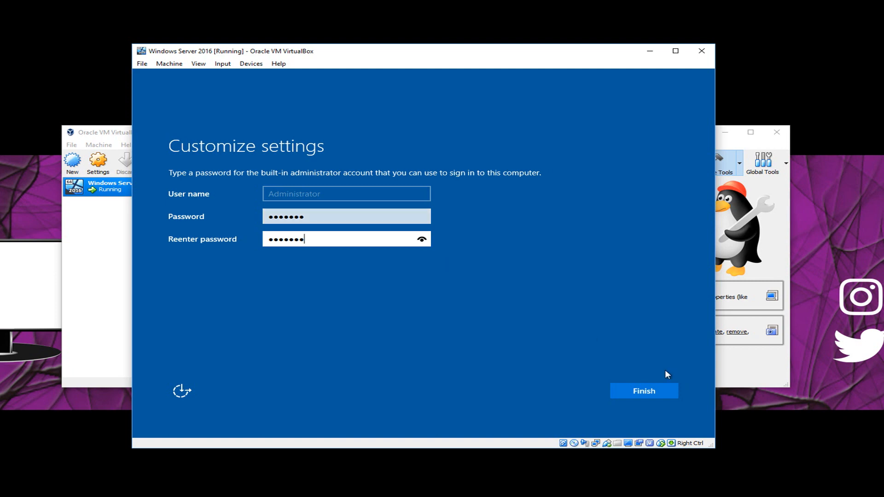
click(647, 395)
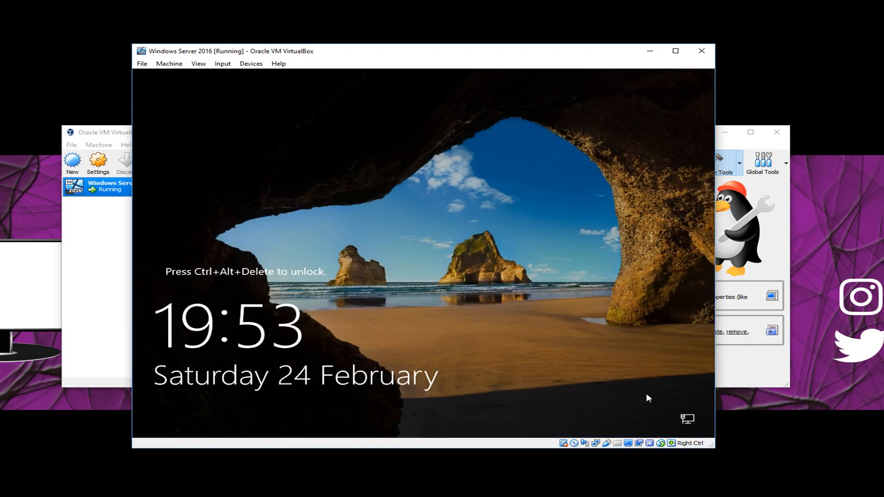
Send Ctrl-Alt-Del to the virtual machine, sign in with the administrator account password and allow the server to be discoverable on the network.
click(223, 63)
mouse_move(286, 76)
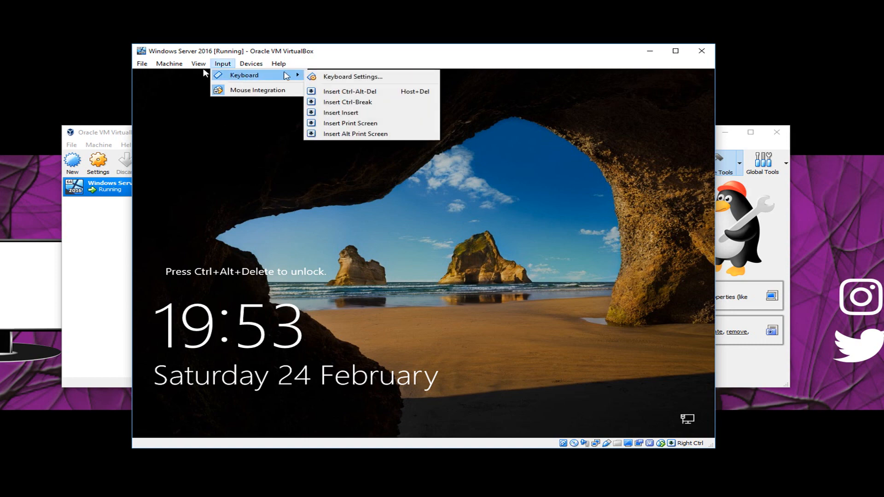
click(392, 93)
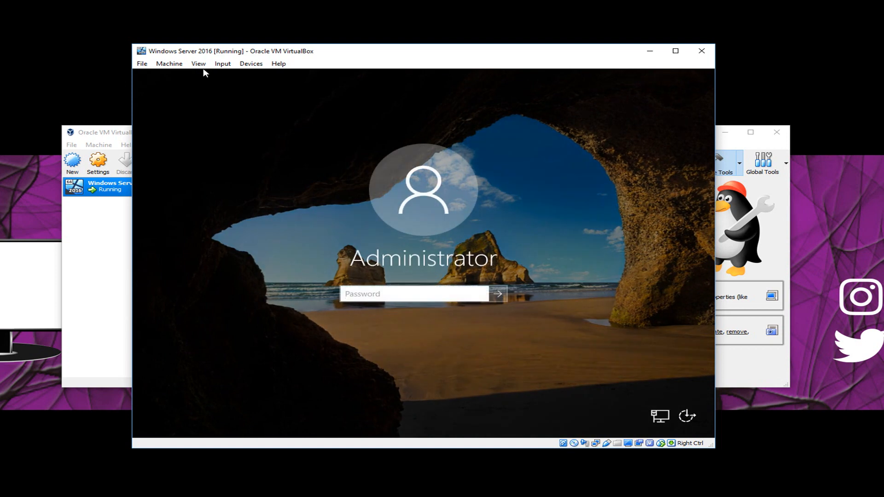
text(********)
key(Return)
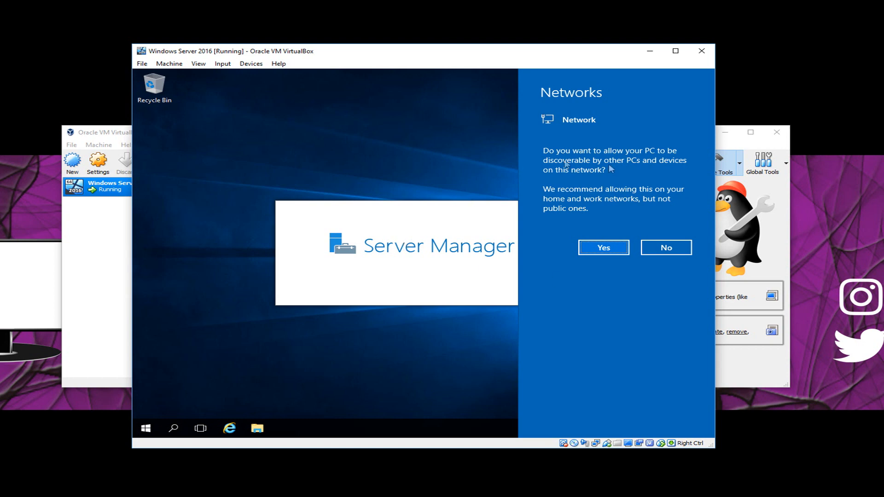
click(605, 248)
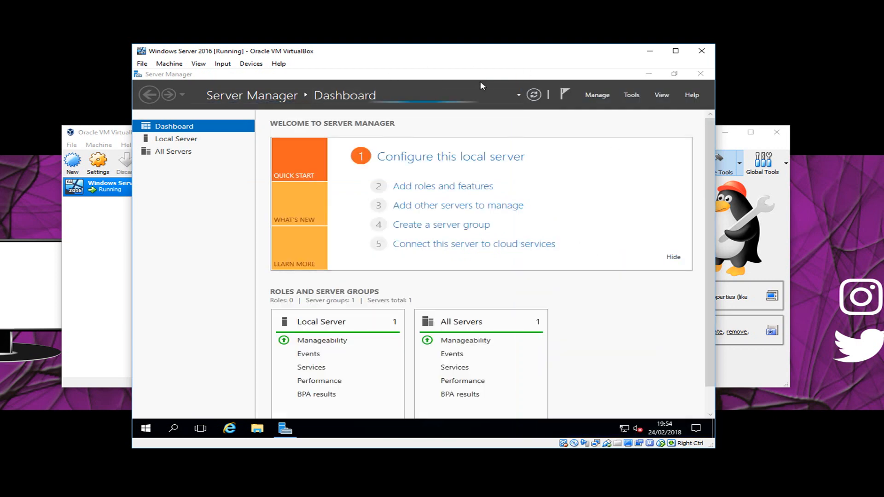
Minimize Server Manager and open the computer name and domain change dialog from the properties of This PC.
click(656, 74)
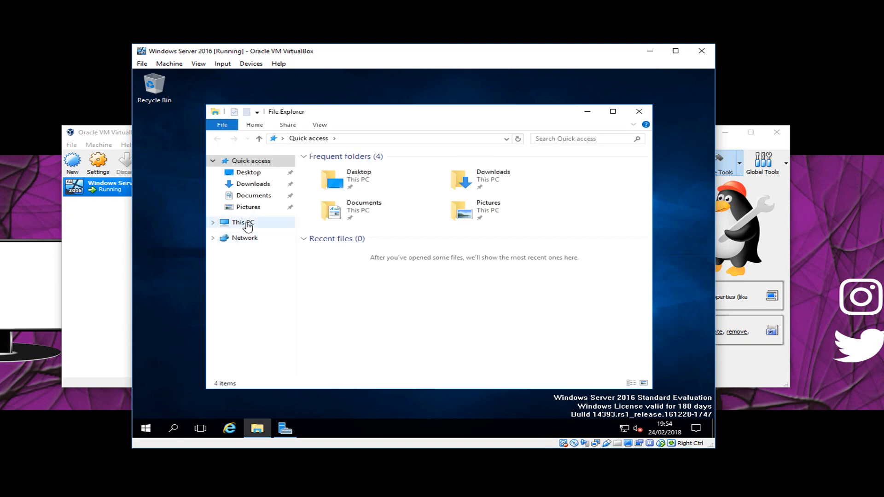
right_click(248, 223)
click(286, 349)
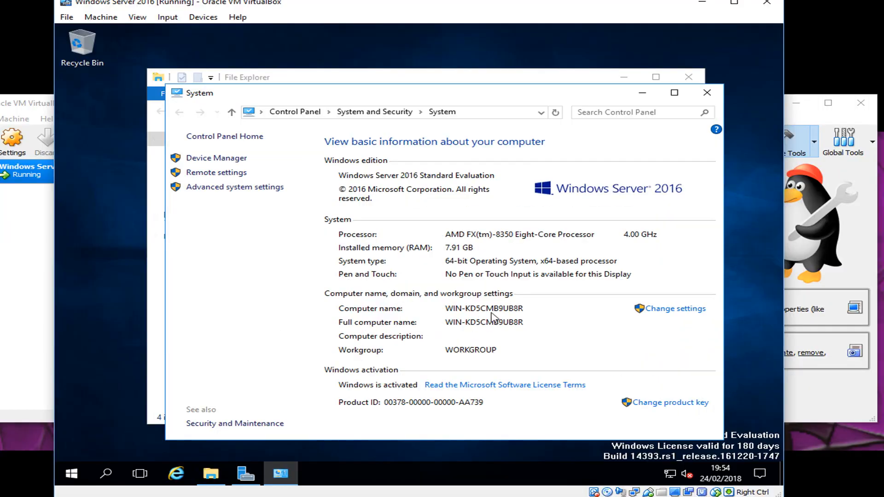
click(698, 312)
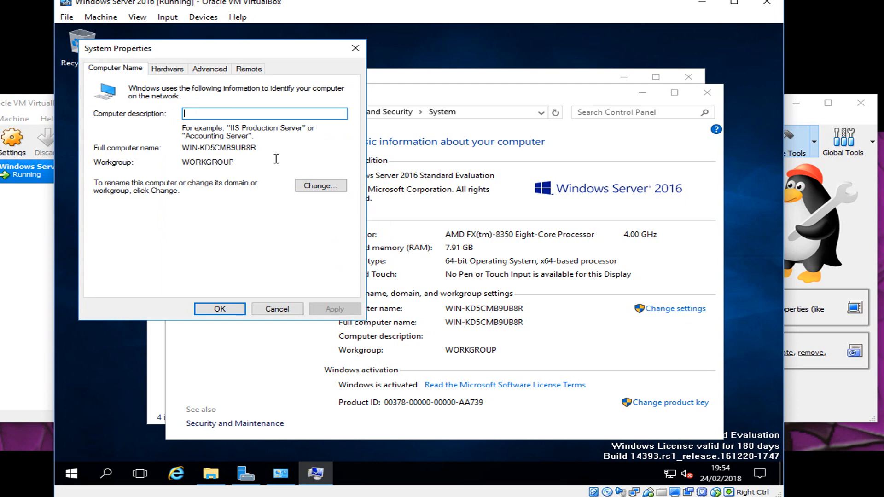
click(318, 186)
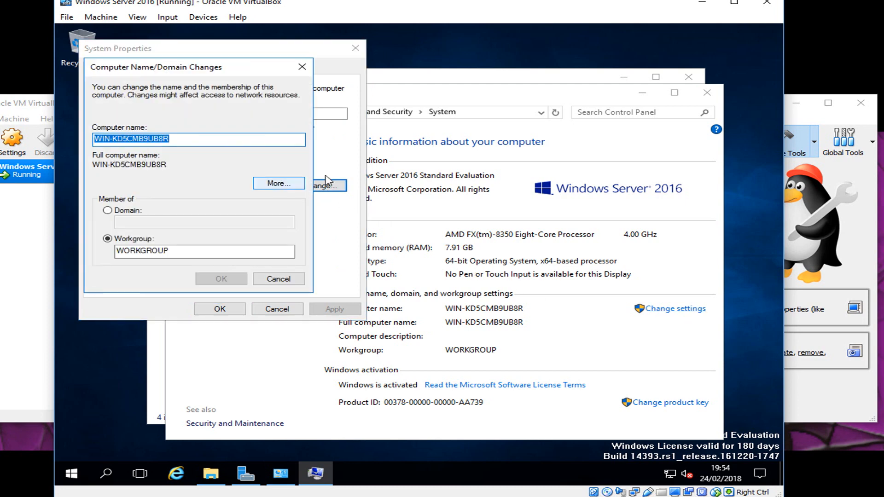
Try to rename the computer as "Windows Server 2016".
drag(273, 140, 56, 108)
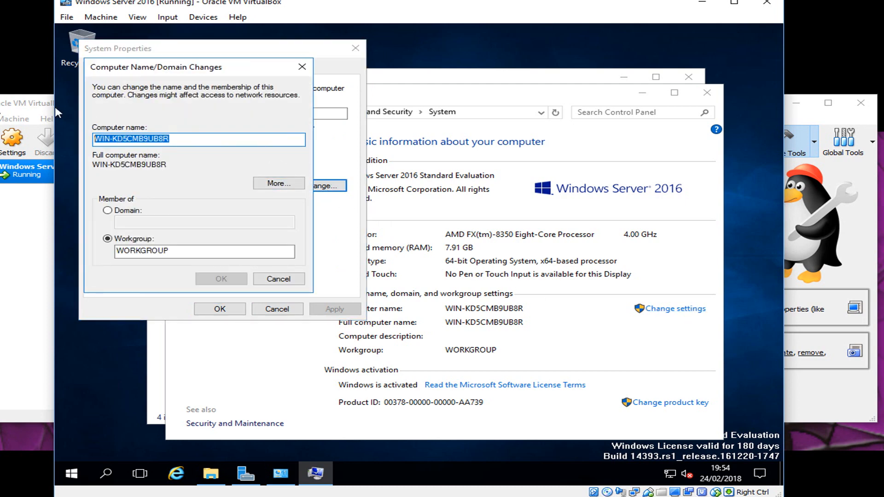
text(W)
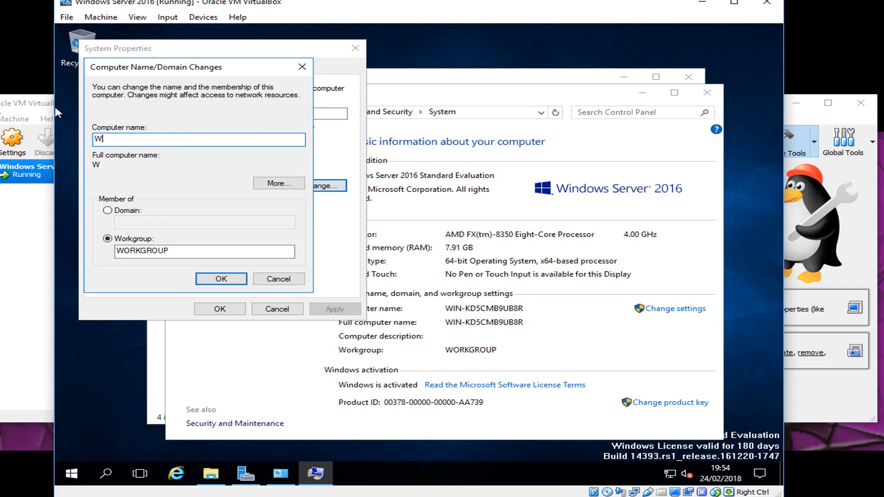
text(indows Server 2016)
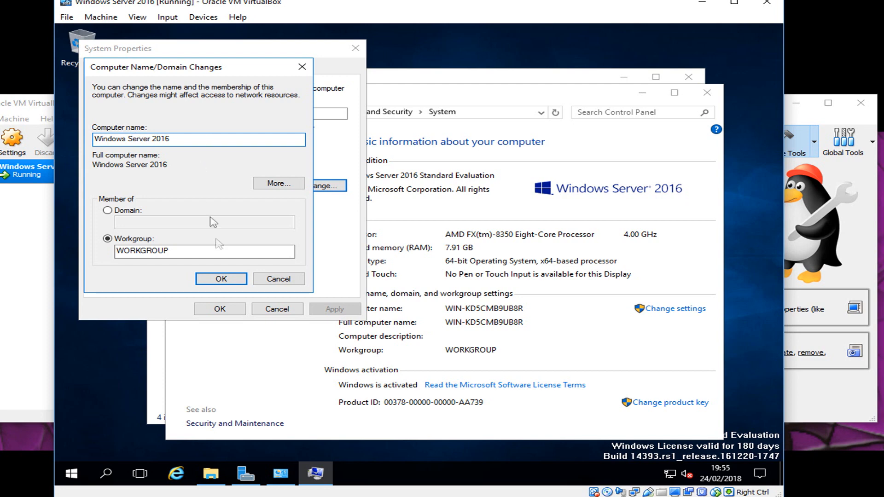
click(221, 278)
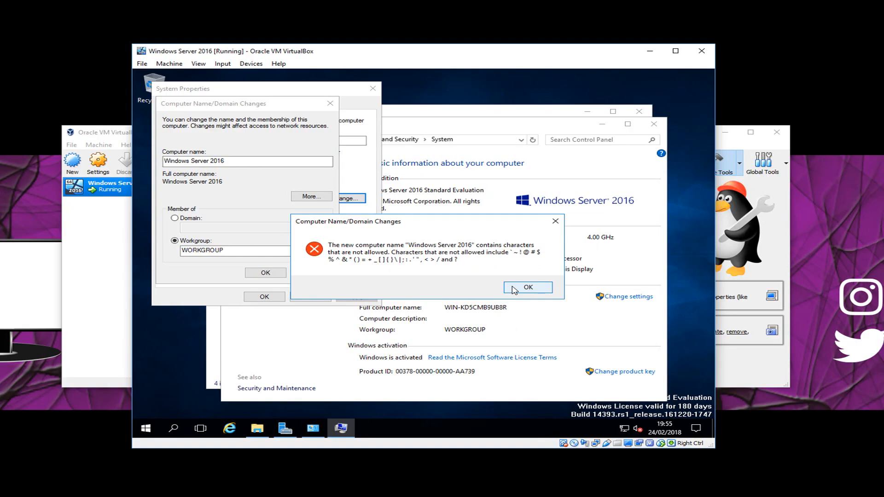
click(534, 298)
Rename the computer as WindowsSever2016, accept the NetBIOS name shortening and restart the server immediately.
click(246, 165)
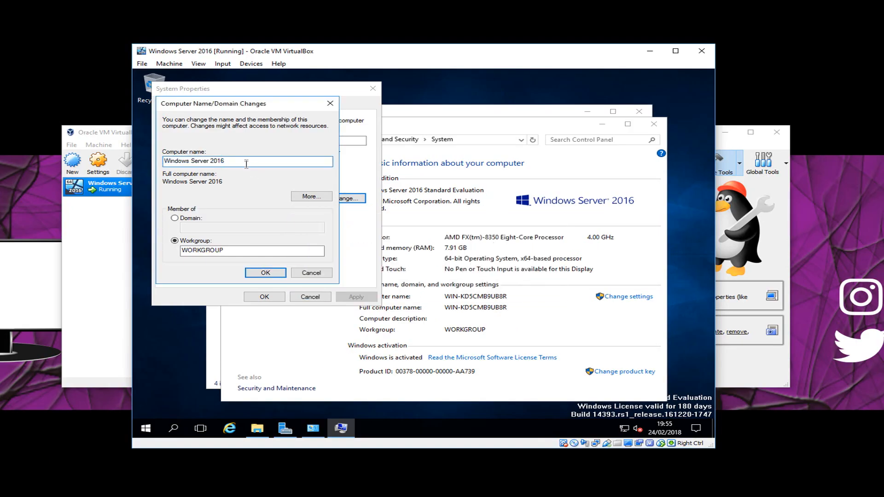
key(ctrl+a)
text(Windows)
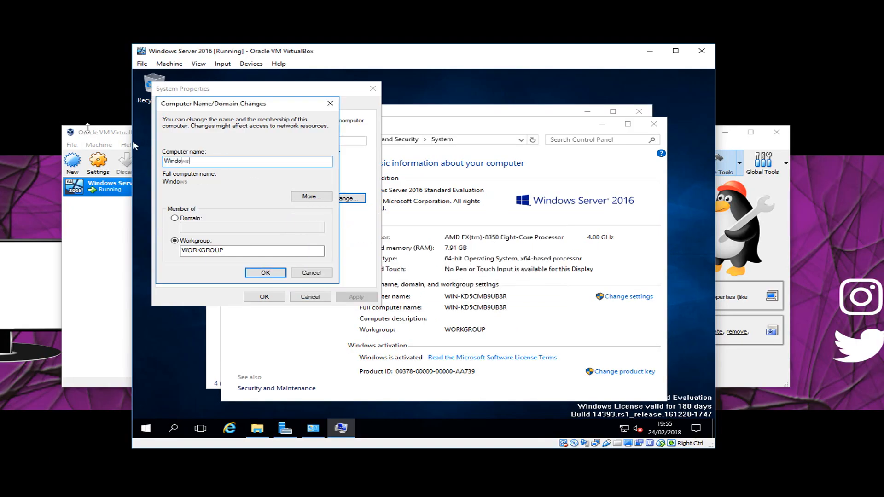
text(Sever2016)
click(266, 272)
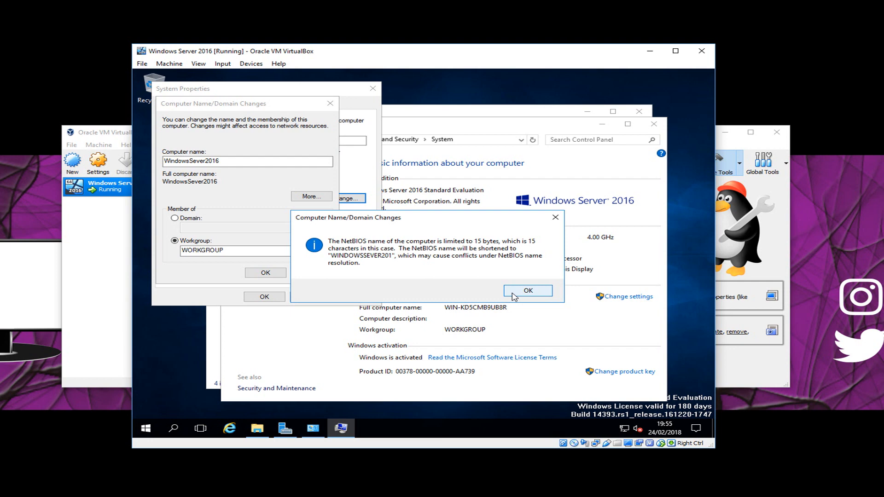
click(528, 290)
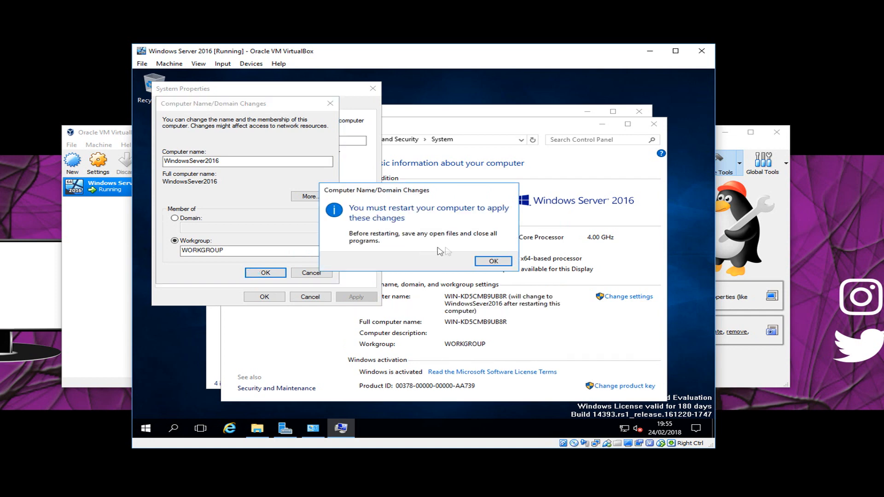
click(500, 265)
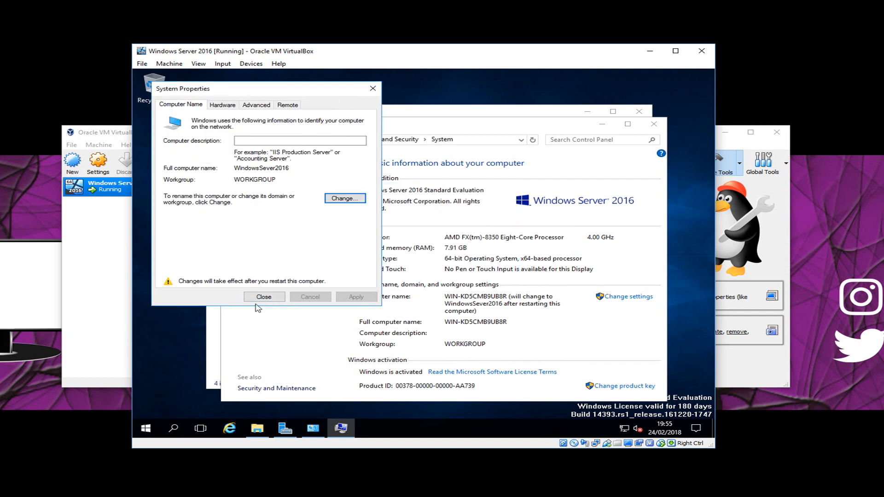
click(263, 299)
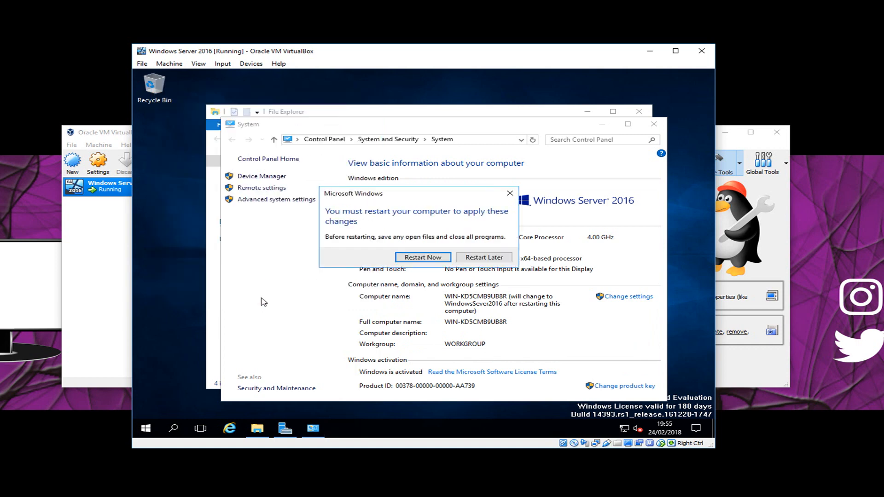
click(403, 259)
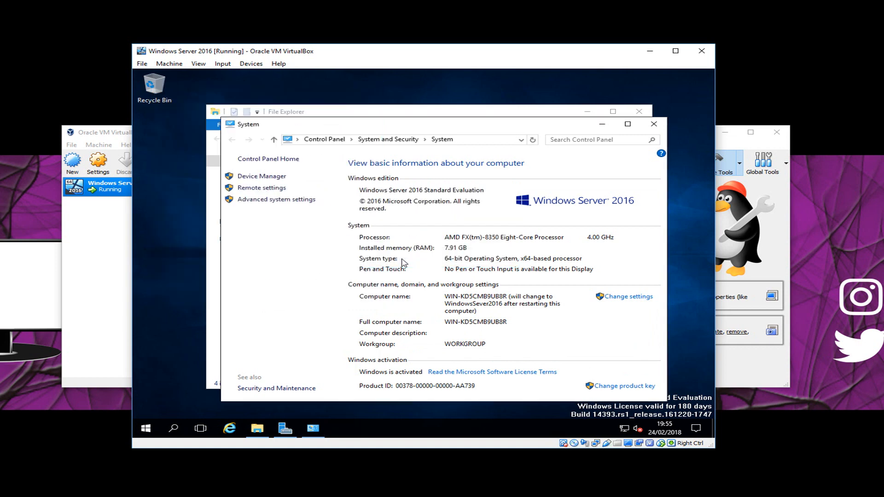